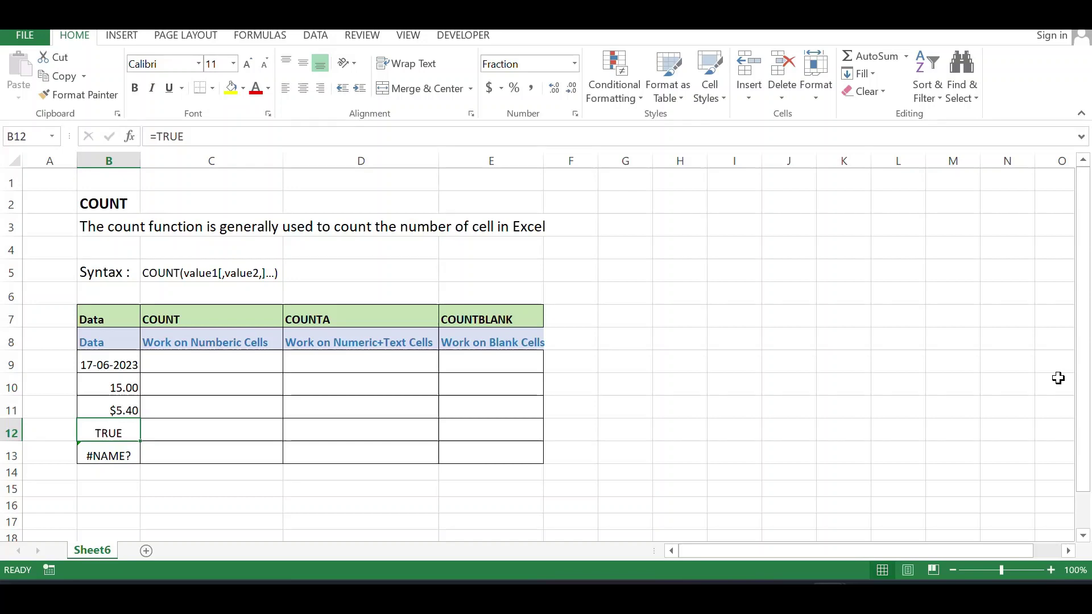
Step: Review the COUNT, COUNTA and COUNTBLANK headings and their descriptions
left_click(257, 320)
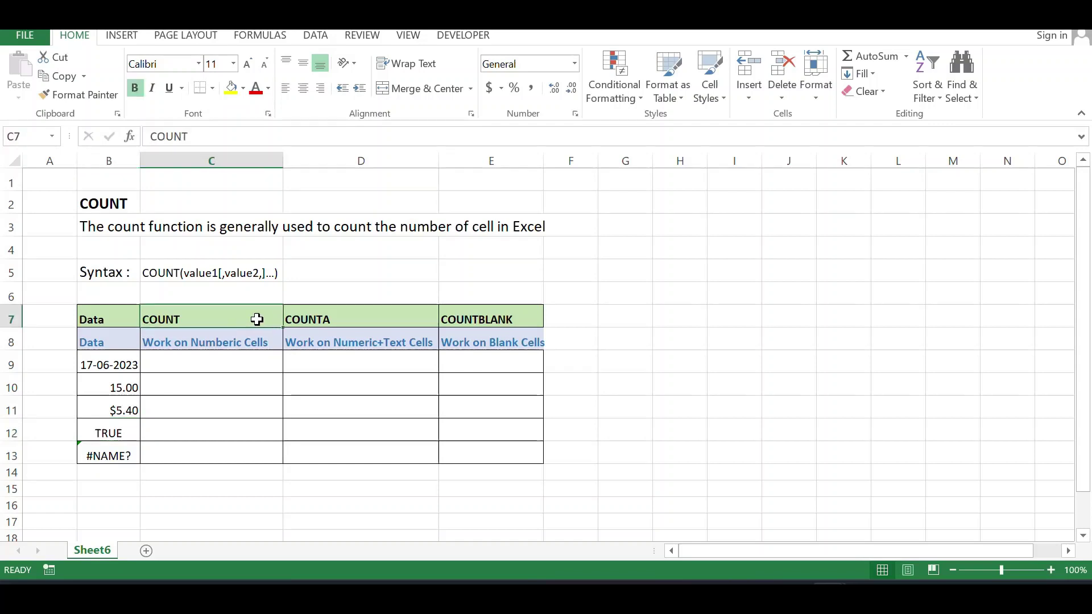
key("Right")
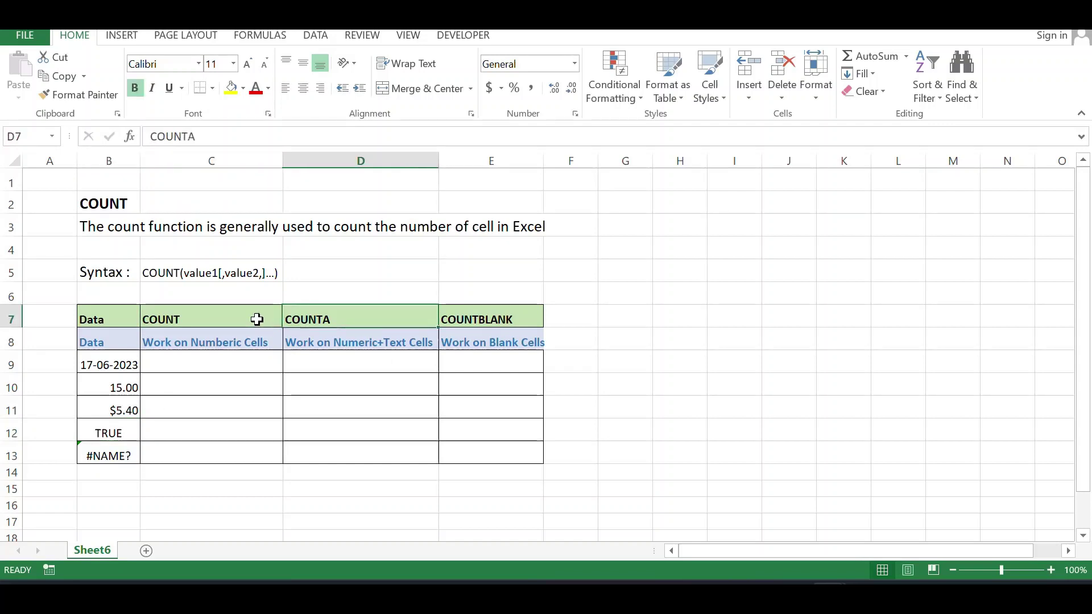
key("Right")
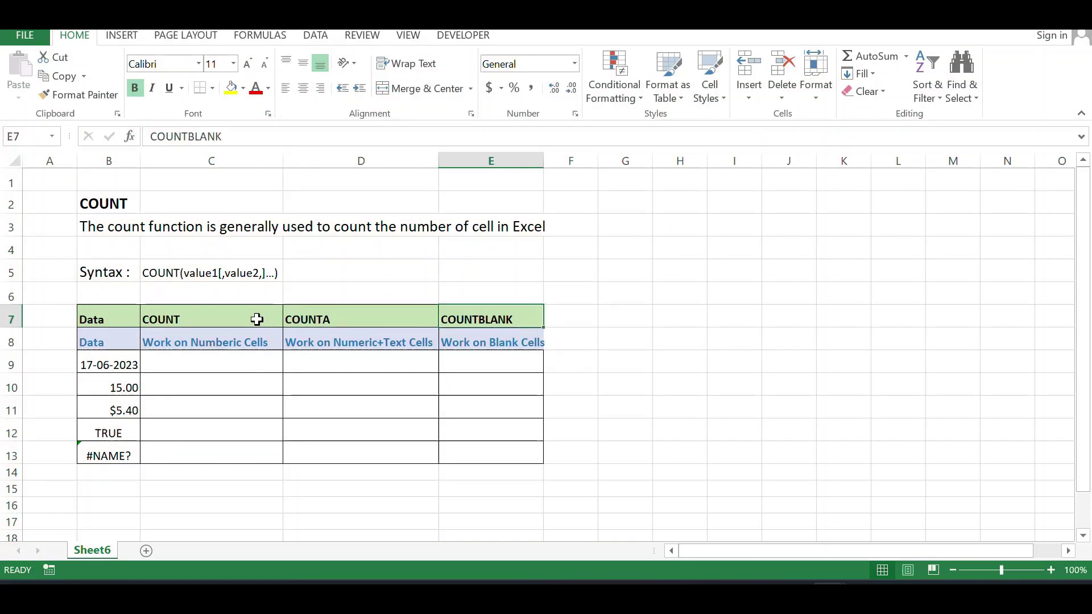
key("Left")
key("Left")
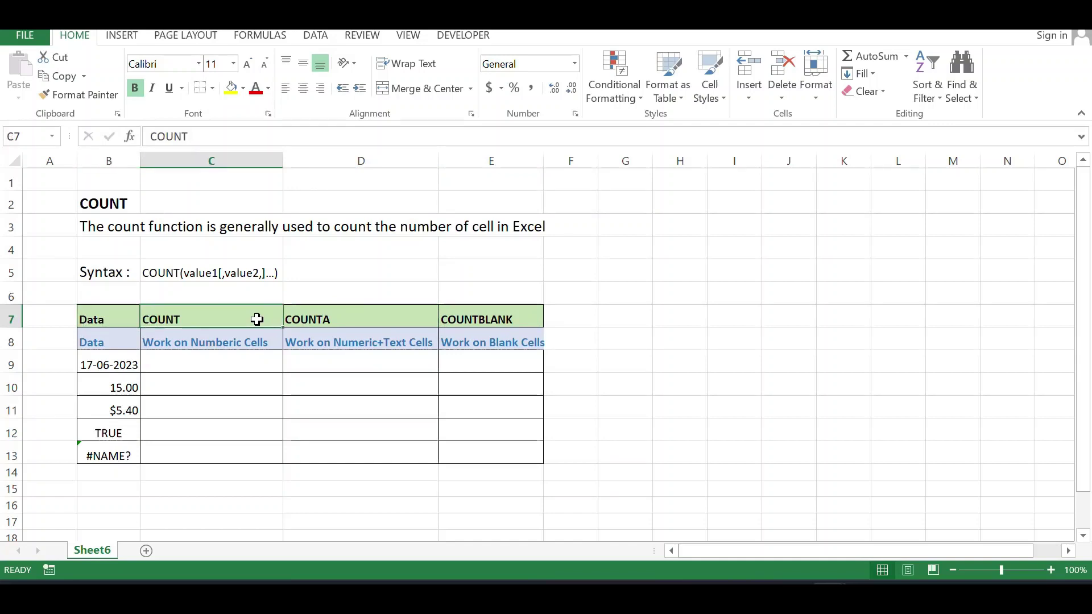
key("Down")
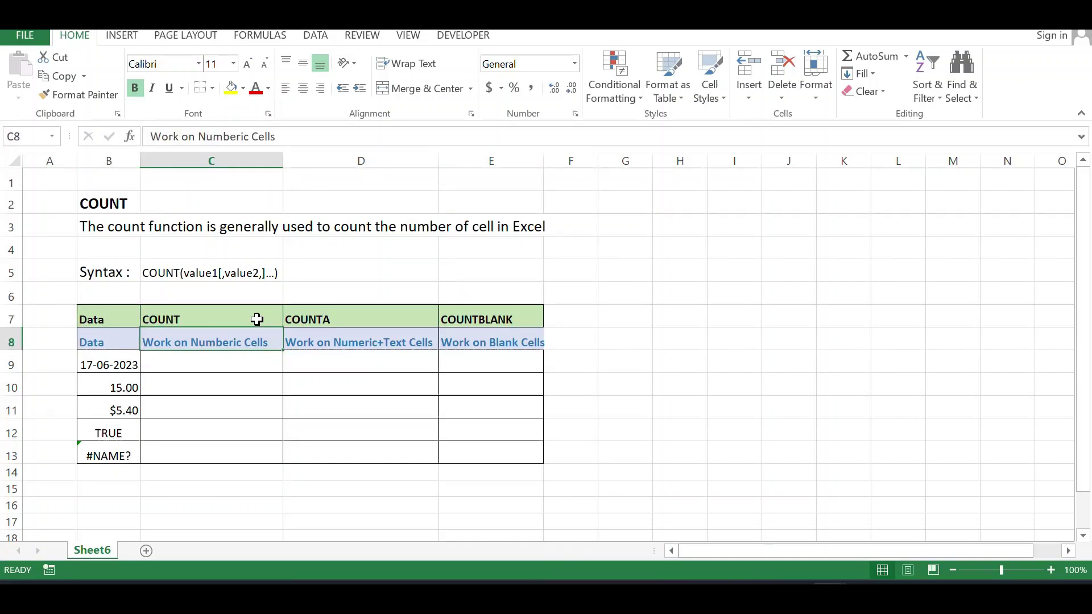
key("Right")
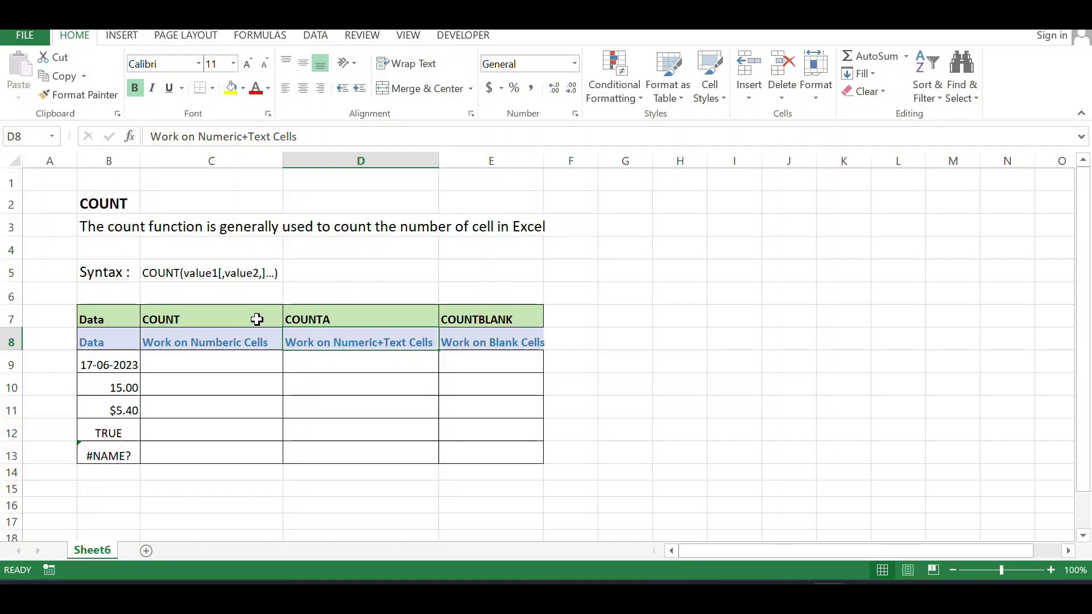
key("Right")
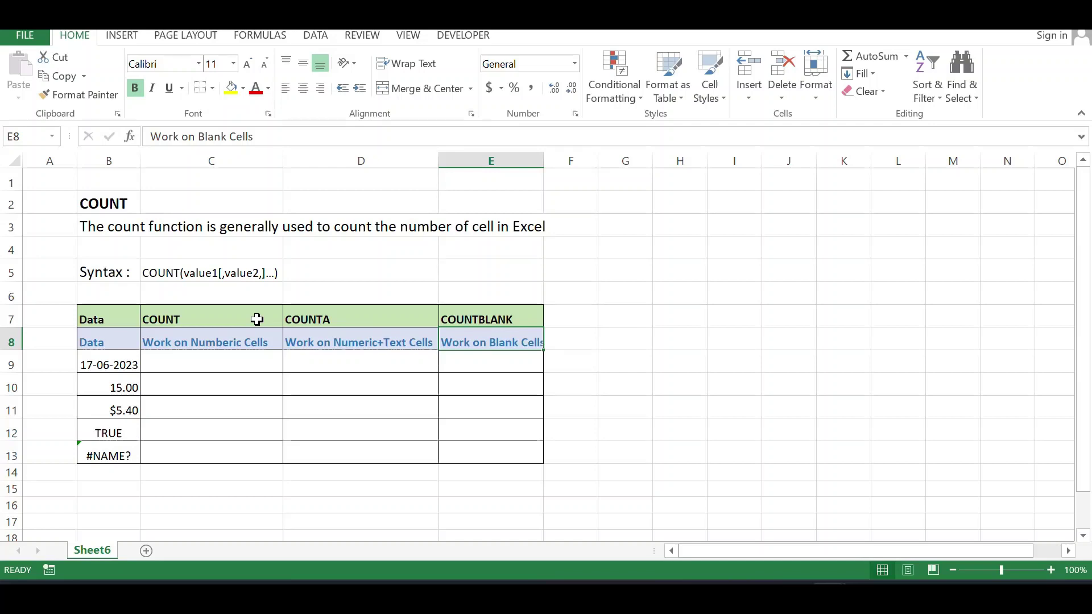
Step: Enter =COUNT(B8:B13) in C9, returning 3 numeric cells
key("Left")
key("Left")
key("Left")
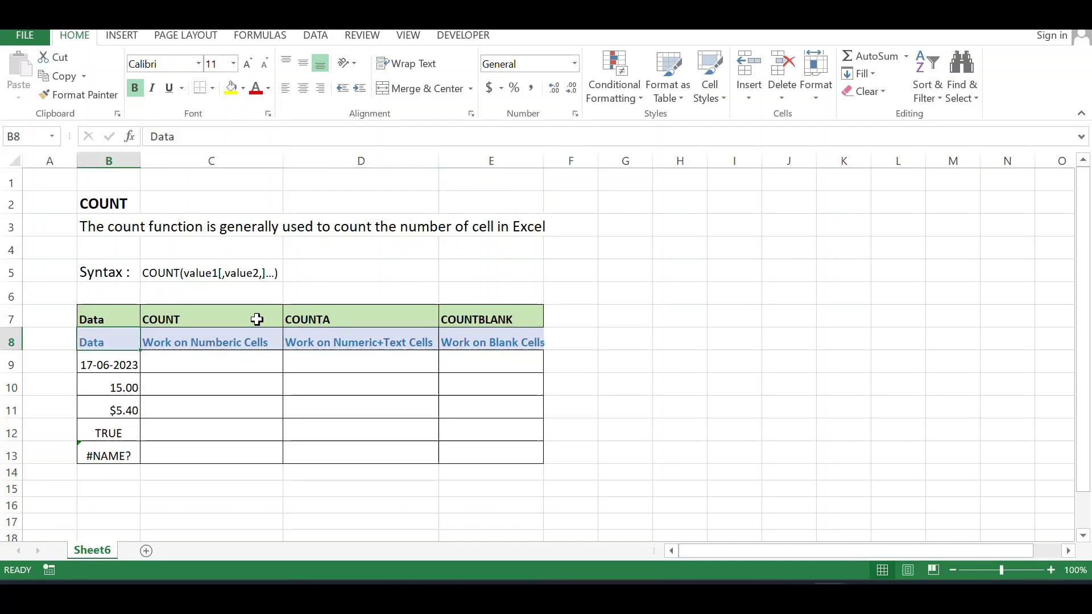
key("Right")
key("Down")
type("=")
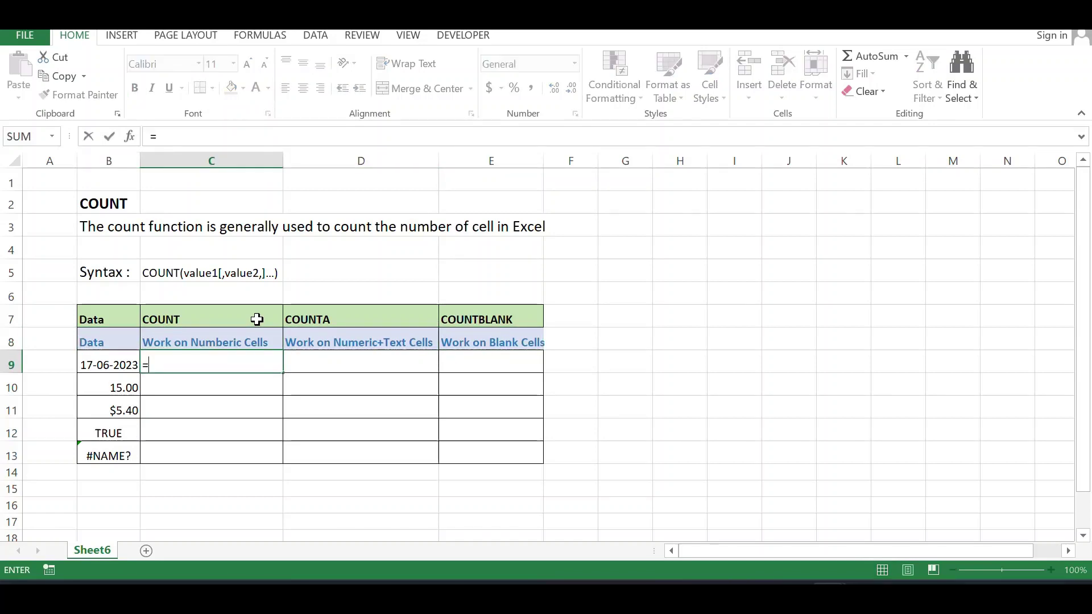
type("c")
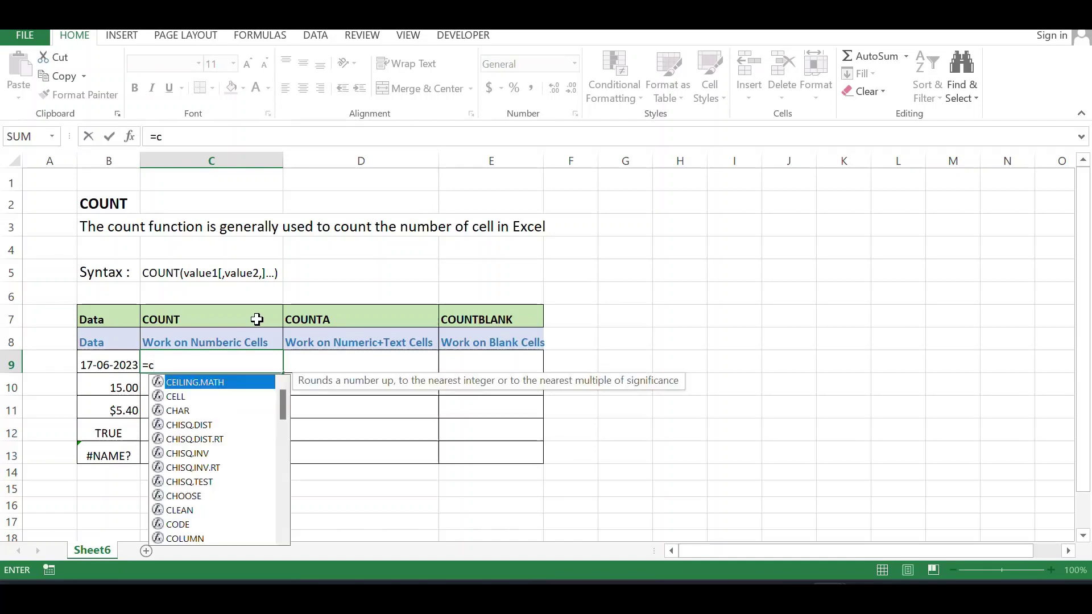
type("oun")
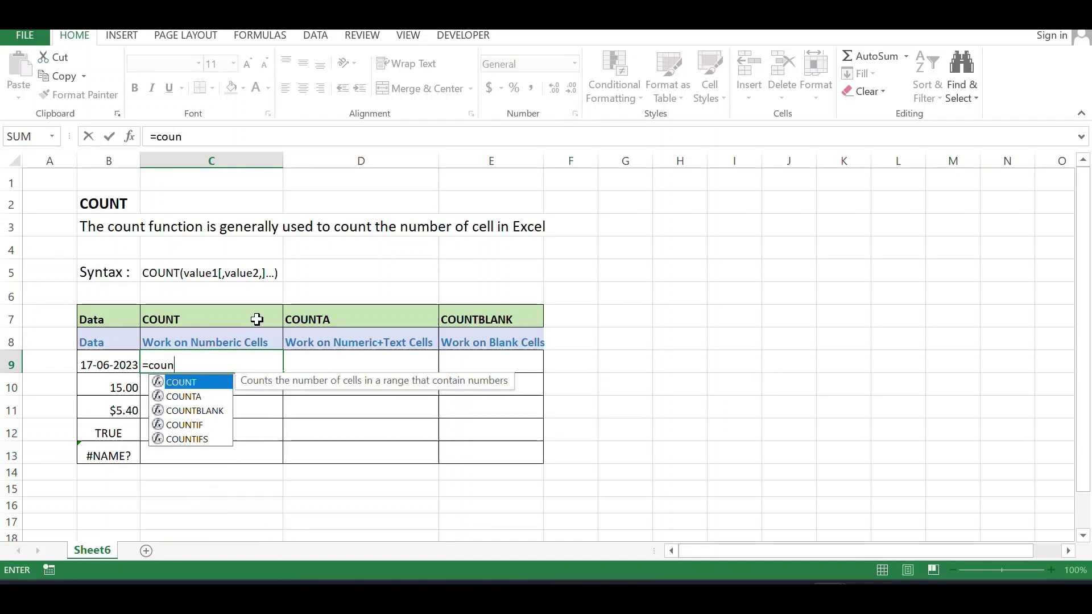
type("t")
type("(")
key("Left")
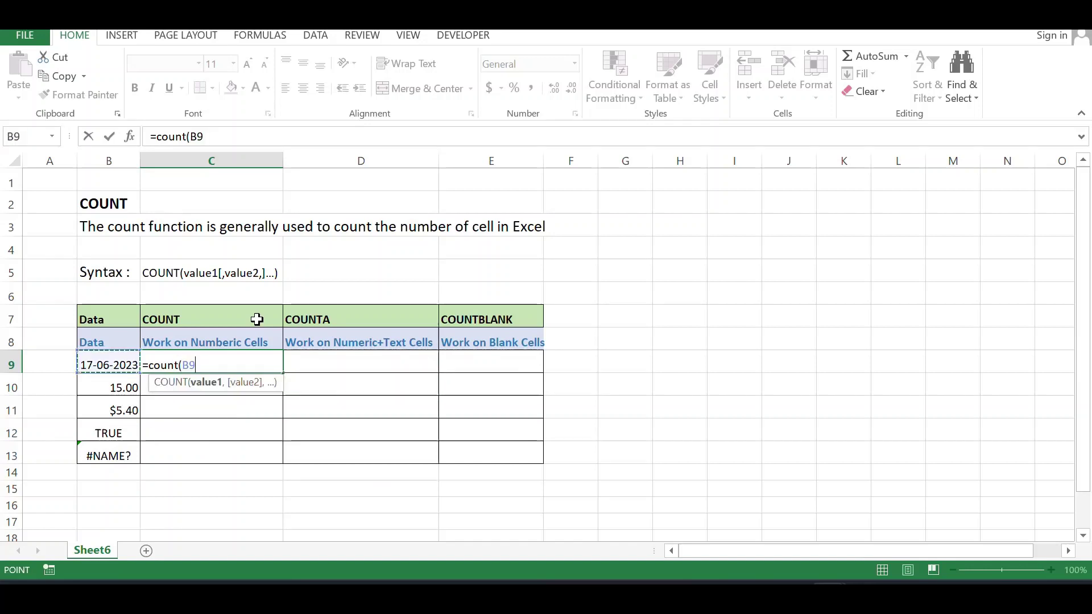
key("Up")
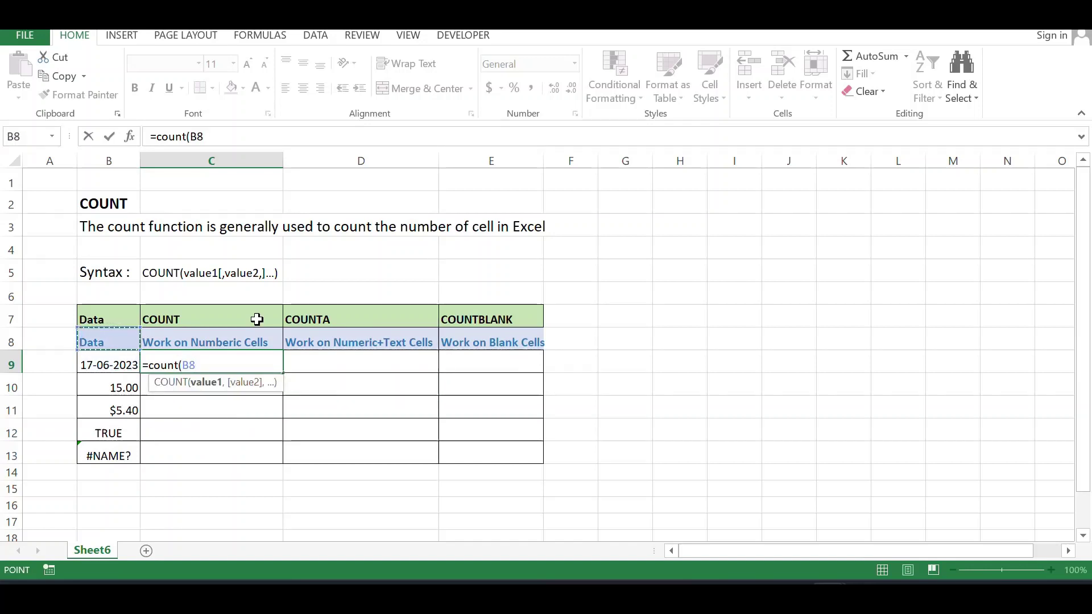
key("shift+Down")
key("shift+Down")
key("shift+Down")
key("shift+Down")
key("shift+Down")
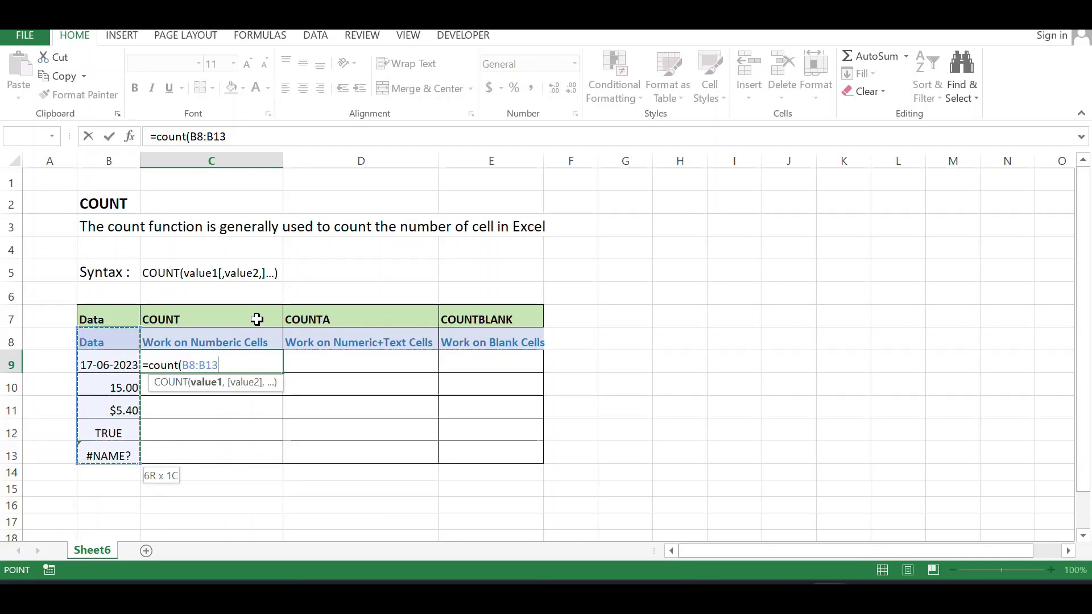
type(")")
key("Return")
key("Up")
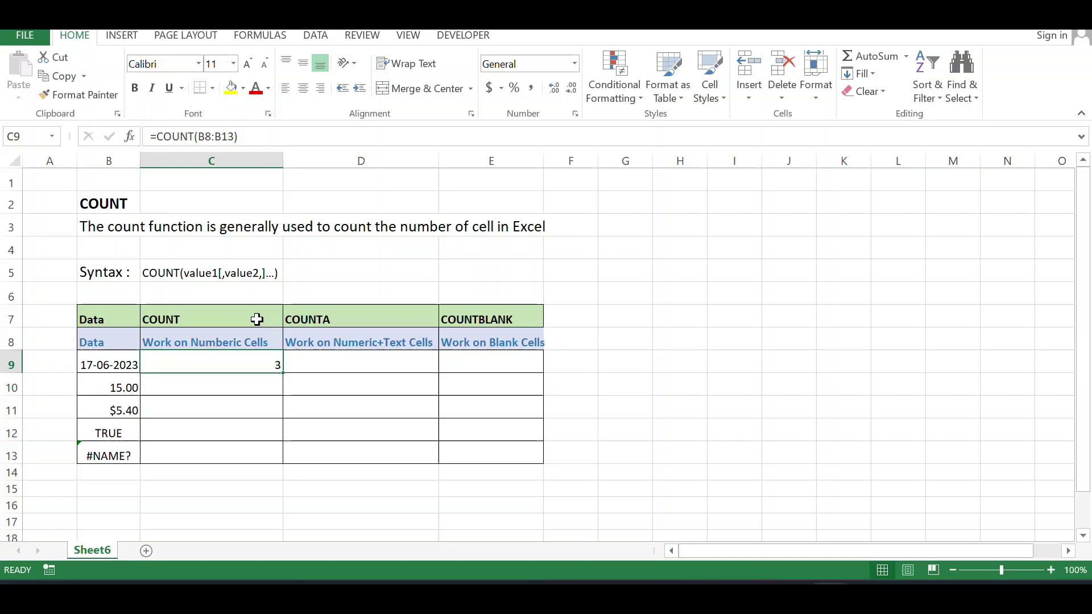
key("Left")
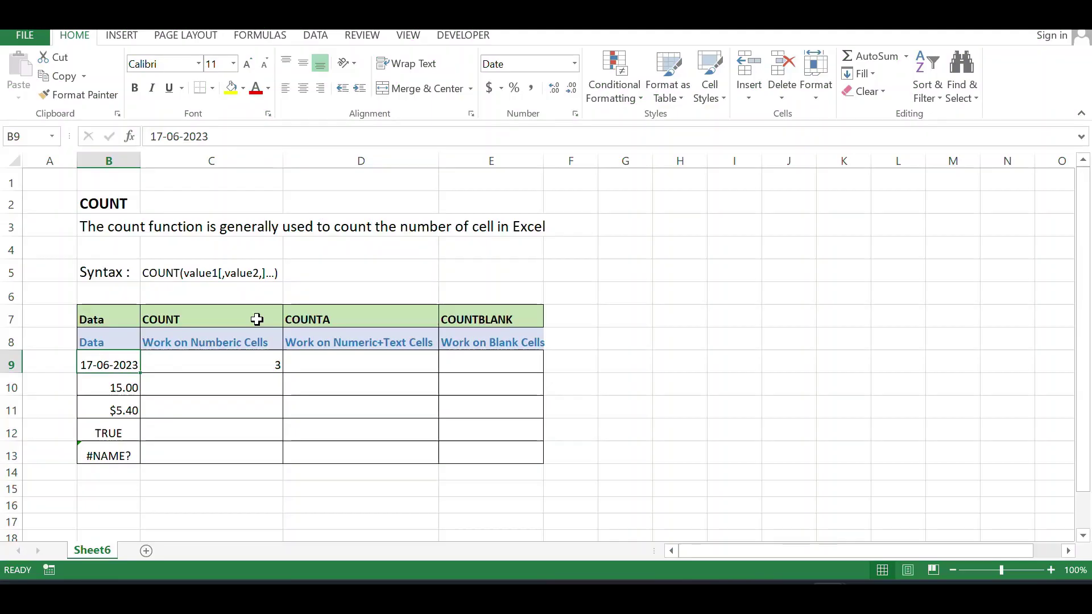
key("Down")
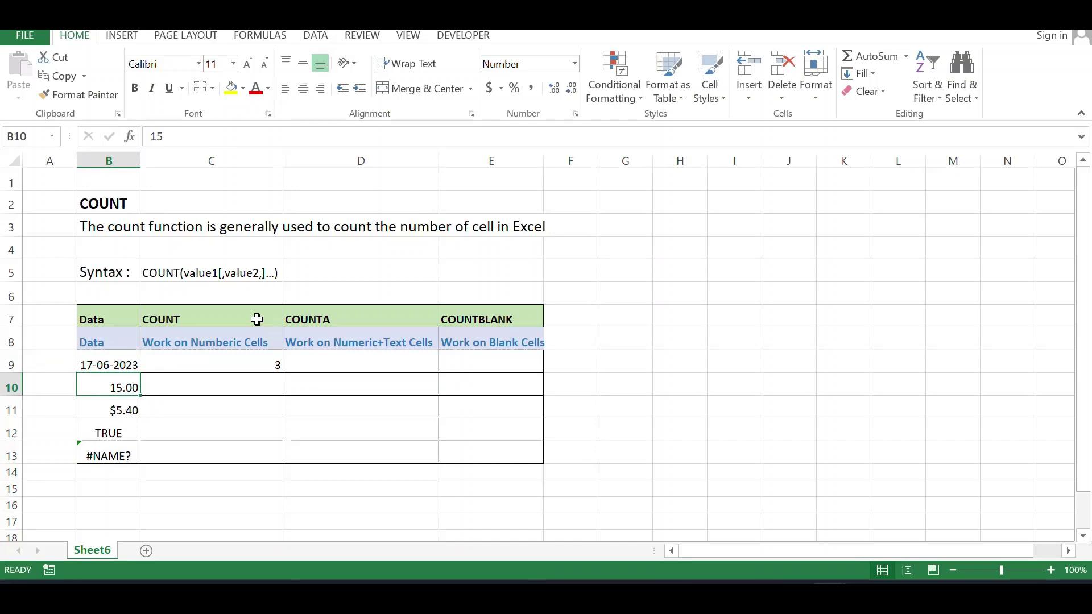
key("Down")
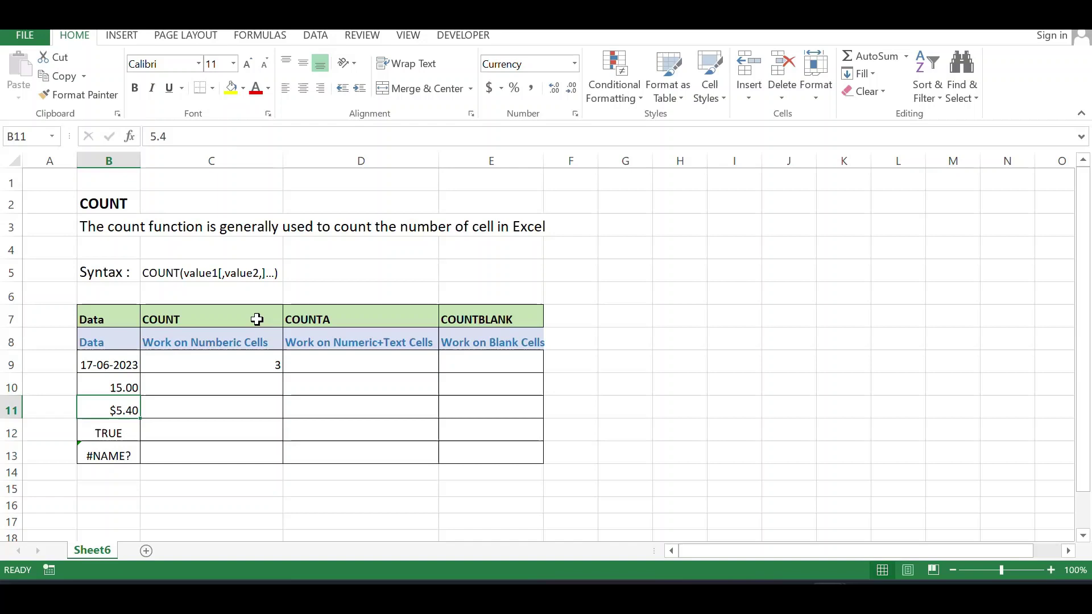
key("Up")
key("Up")
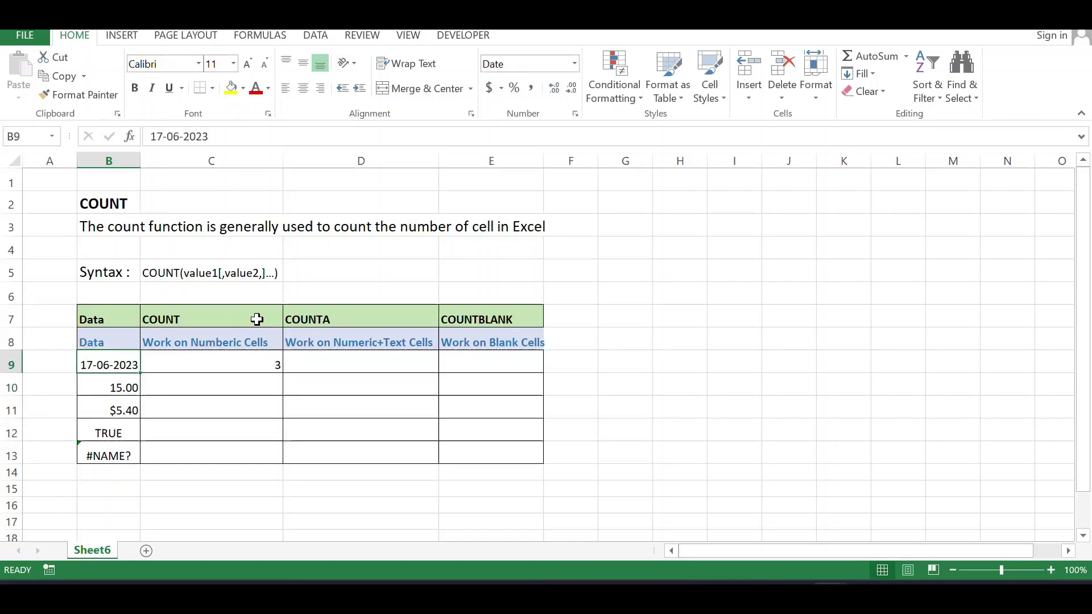
key("Up")
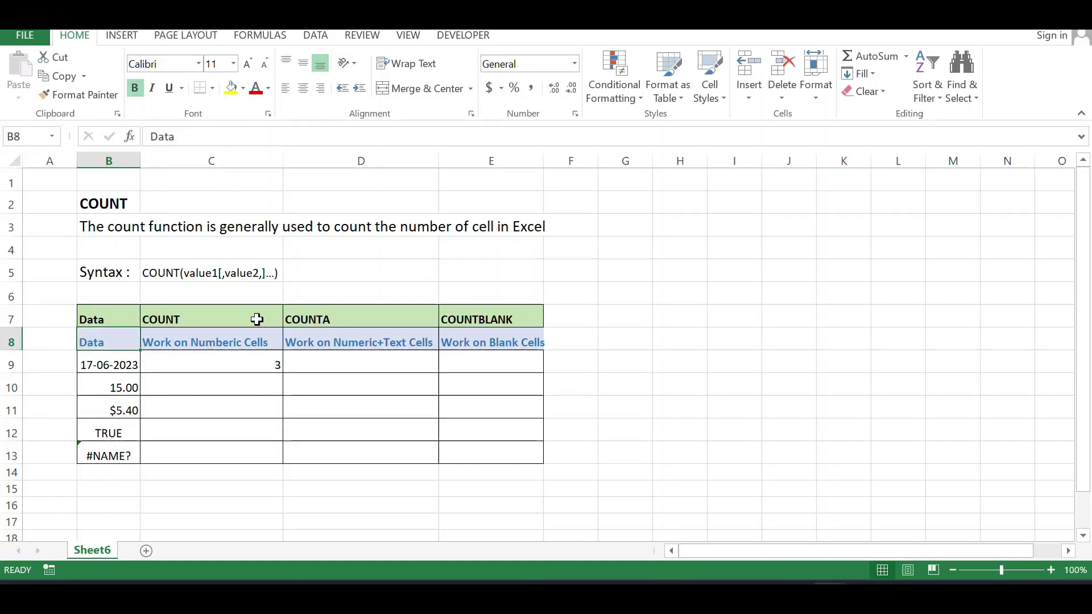
key("Down")
key("Down")
key("Down")
key("Down")
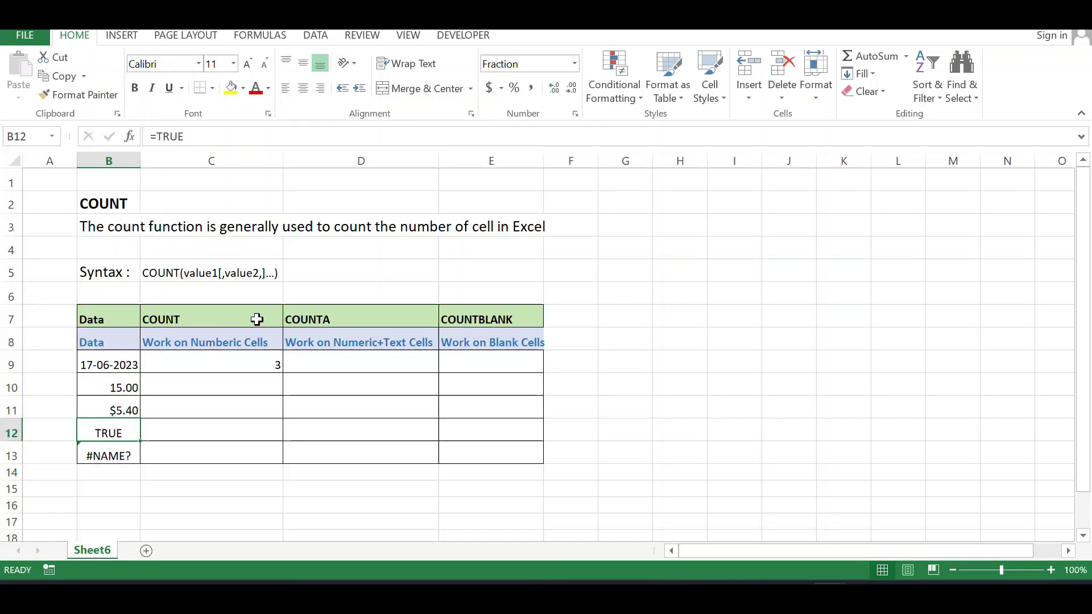
key("Down")
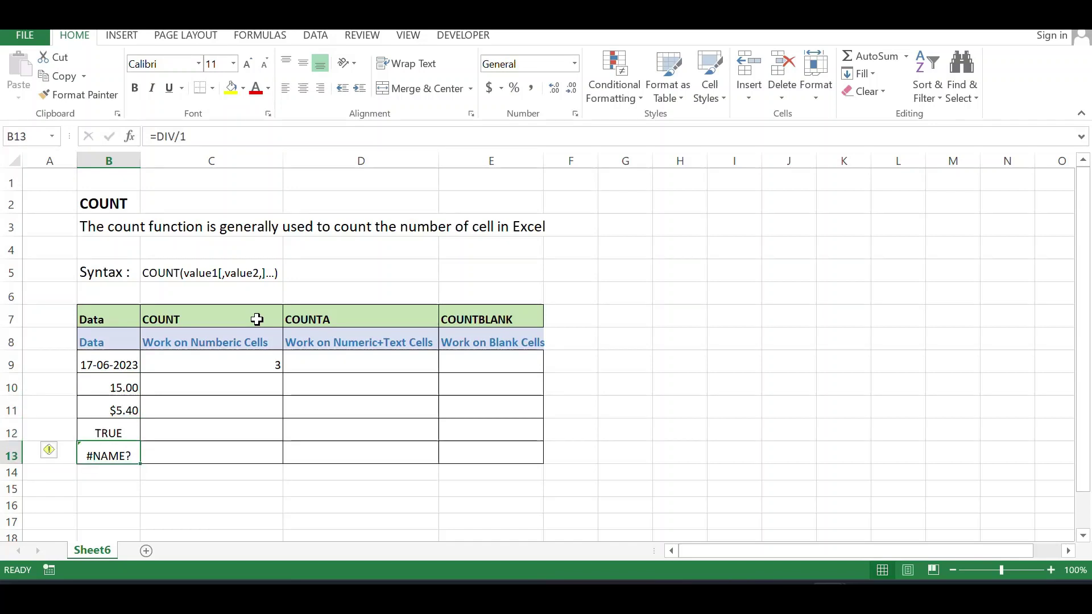
key("Up")
key("Up")
key("Up")
key("Up")
key("Right")
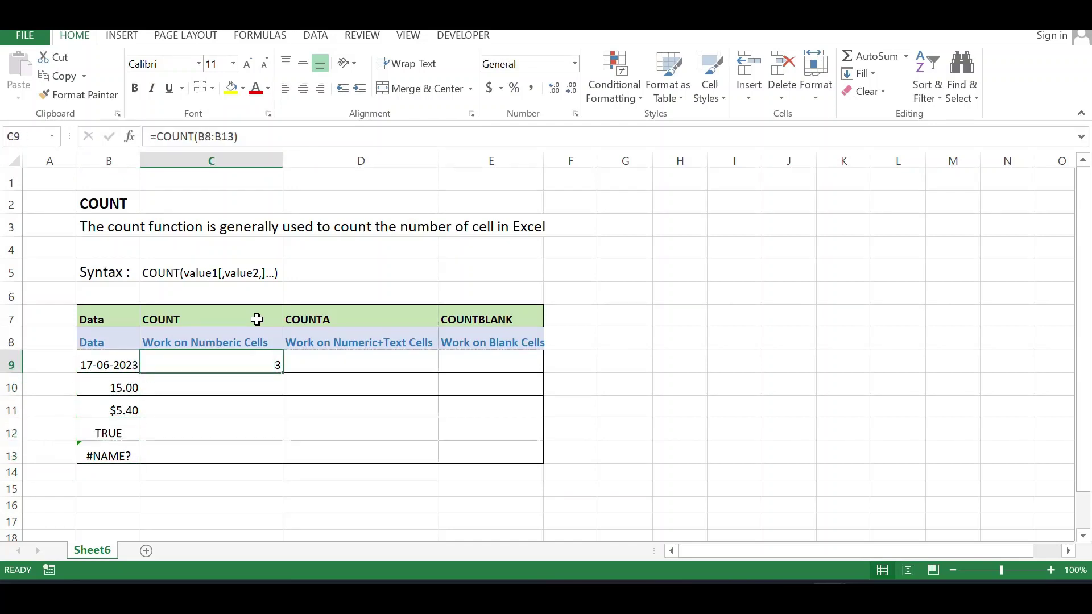
key("Left")
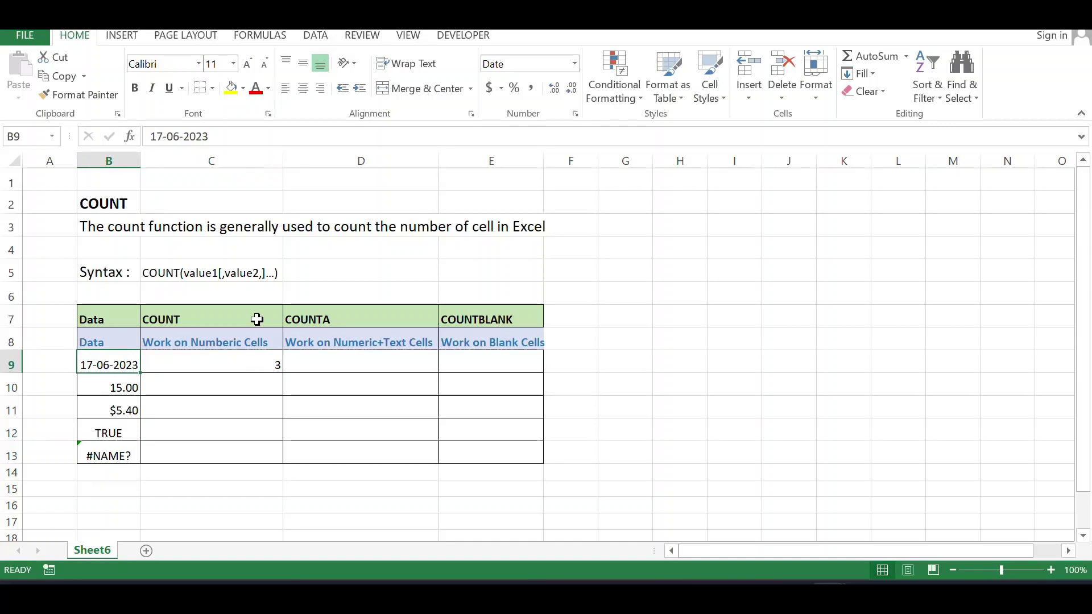
key("Down")
key("Down")
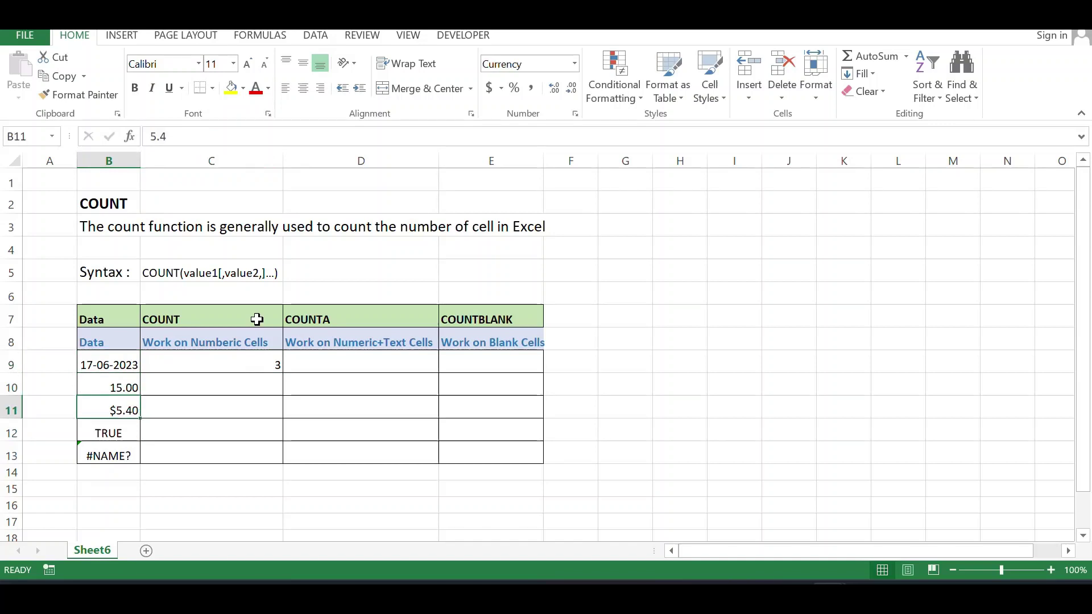
key("Up")
key("Up")
key("Right")
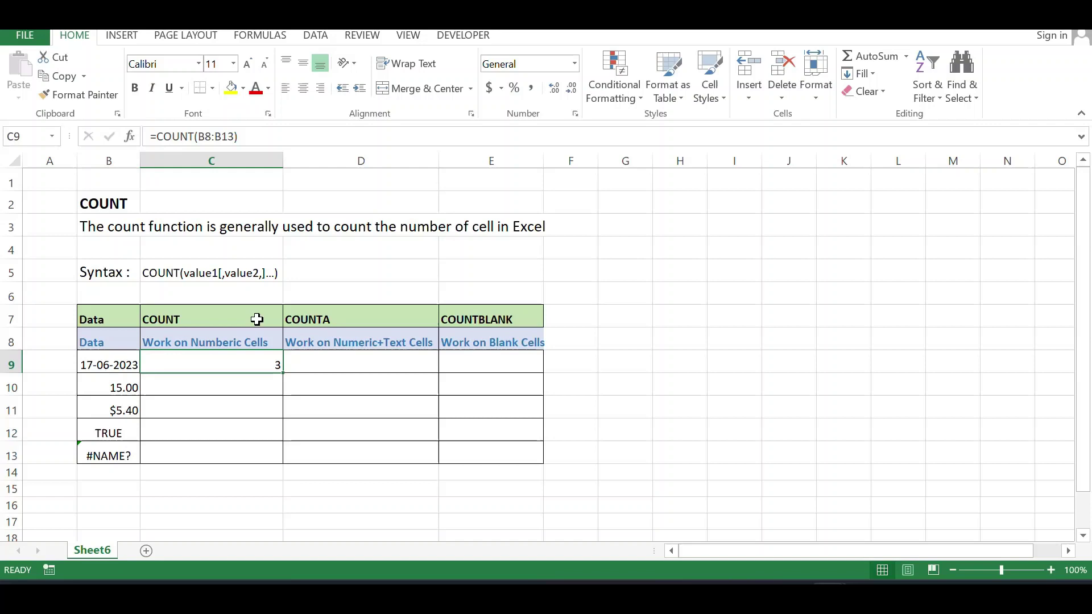
key("Right")
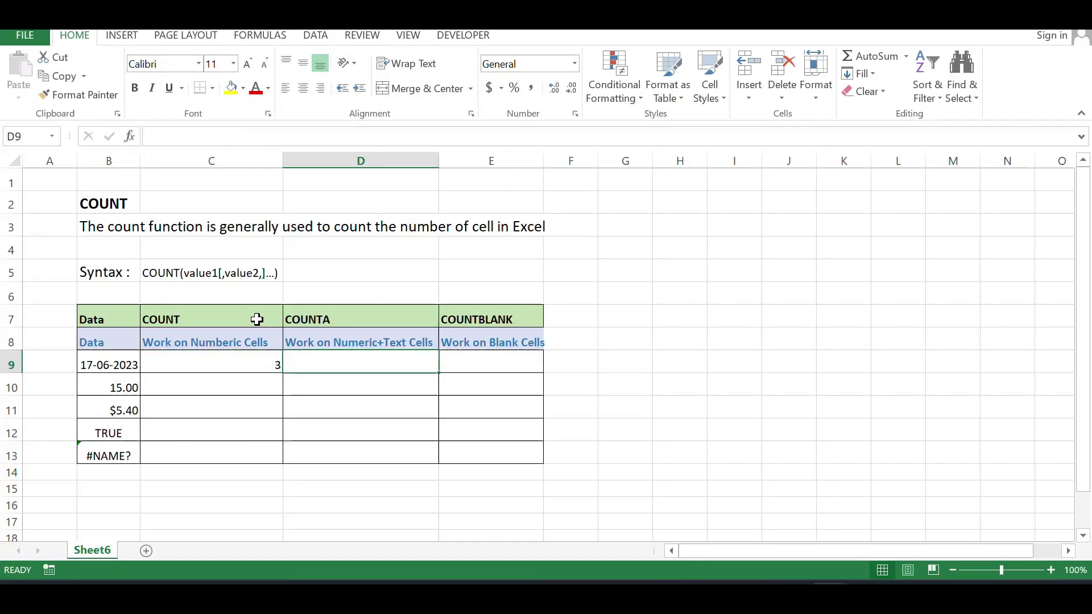
Step: Enter =COUNTA(B8:B13) in D9, which returns 6 non-empty cells
type("=c")
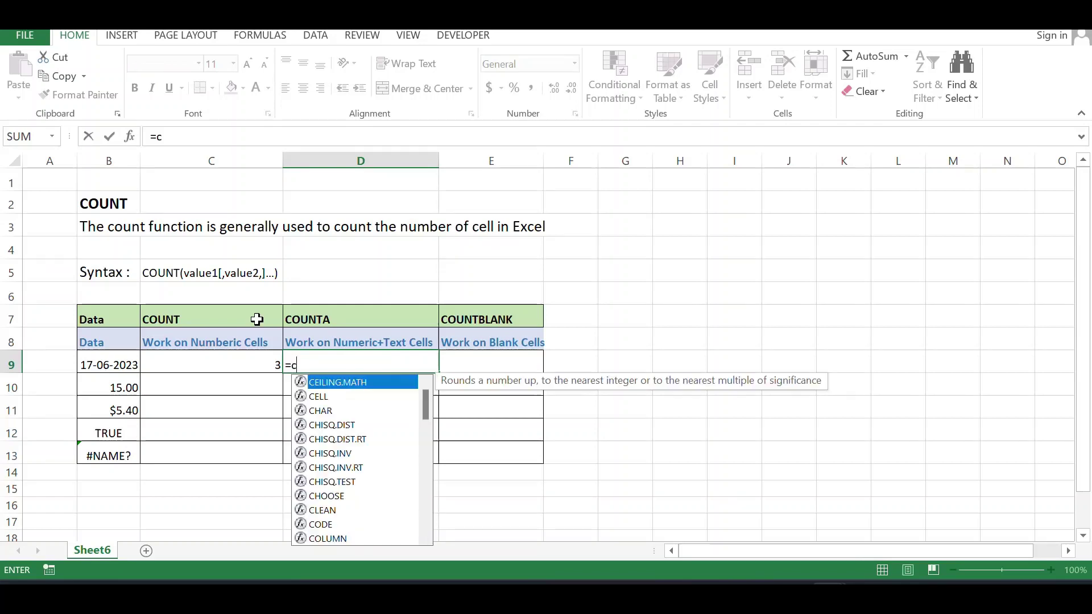
type("oun")
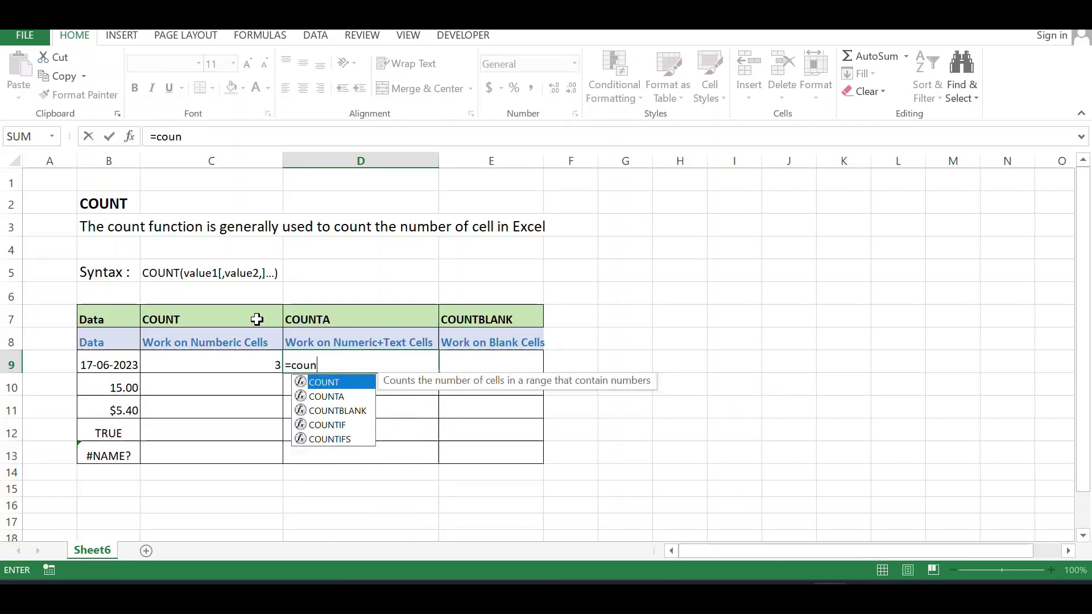
type("ta")
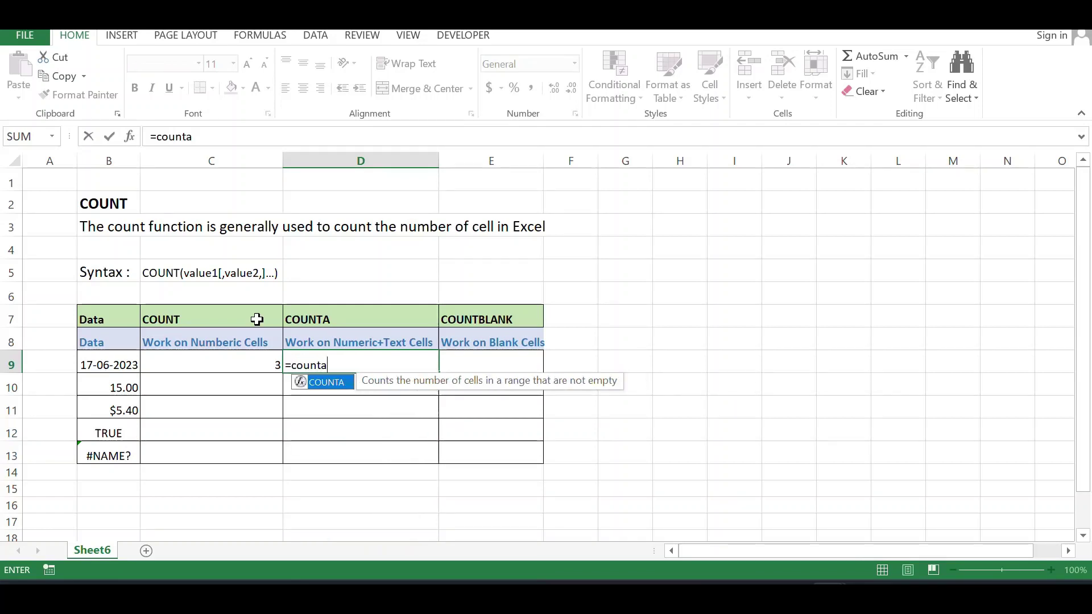
type("(")
key("Left")
key("Left")
key("Up")
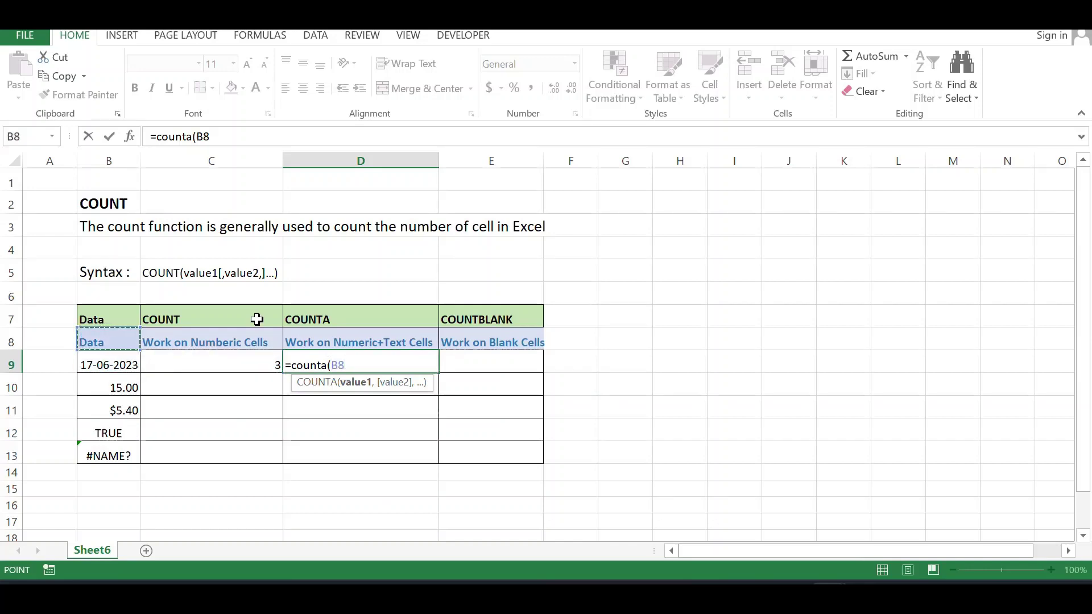
key("shift+Down")
key("shift+Down")
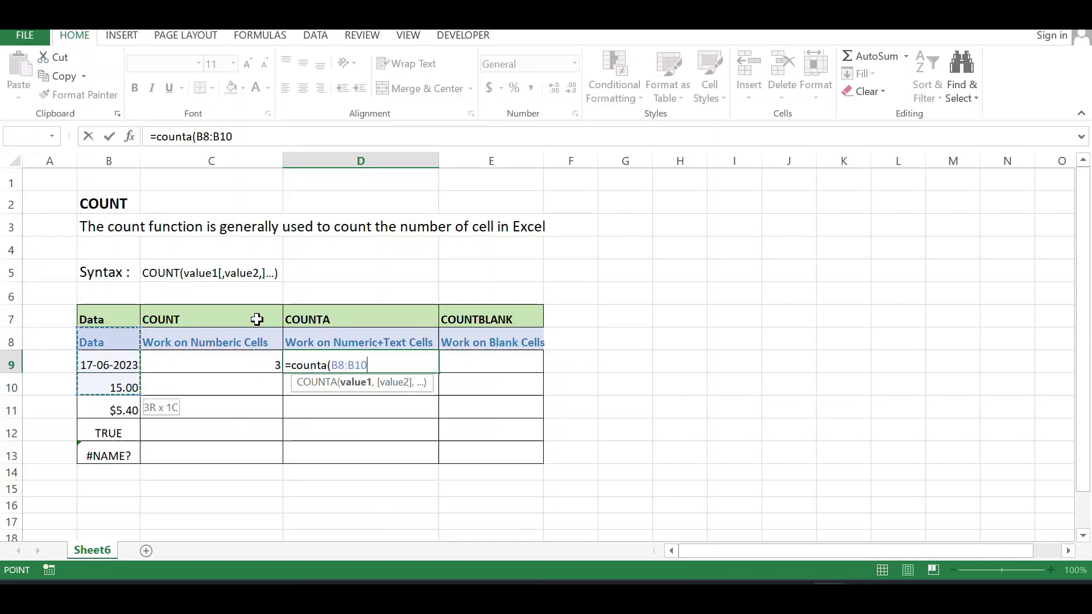
key("shift+Down")
key("shift+Down")
key("shift+Down")
type(")")
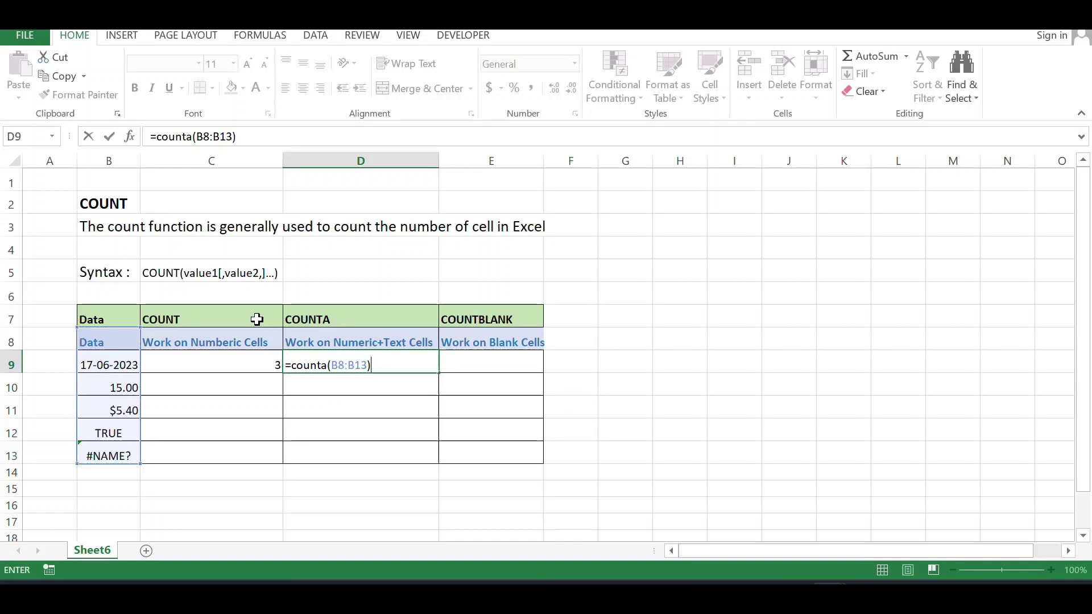
key("Return")
key("Up")
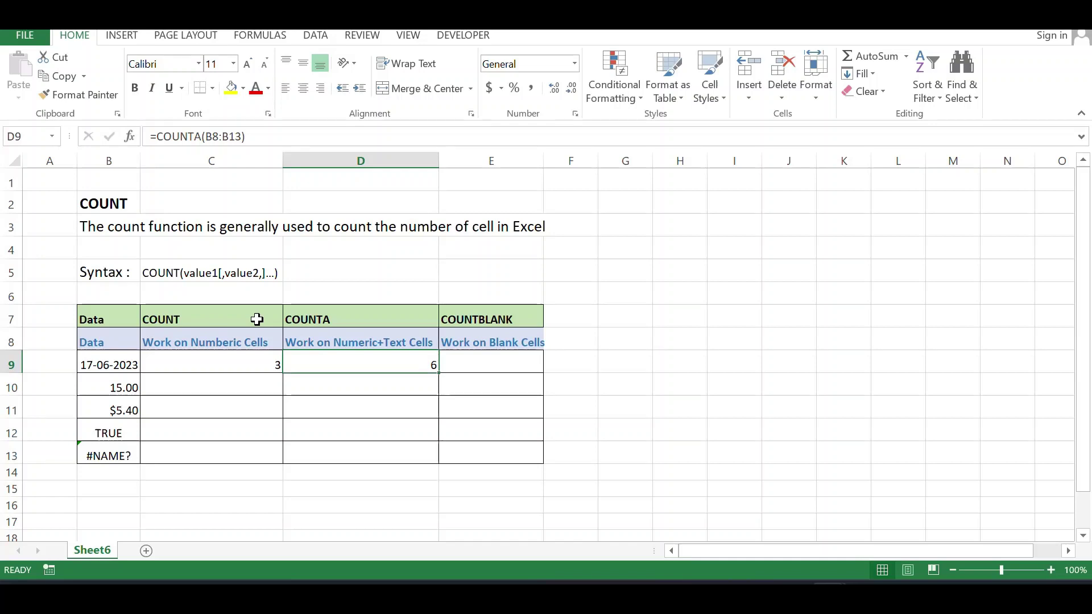
key("Up")
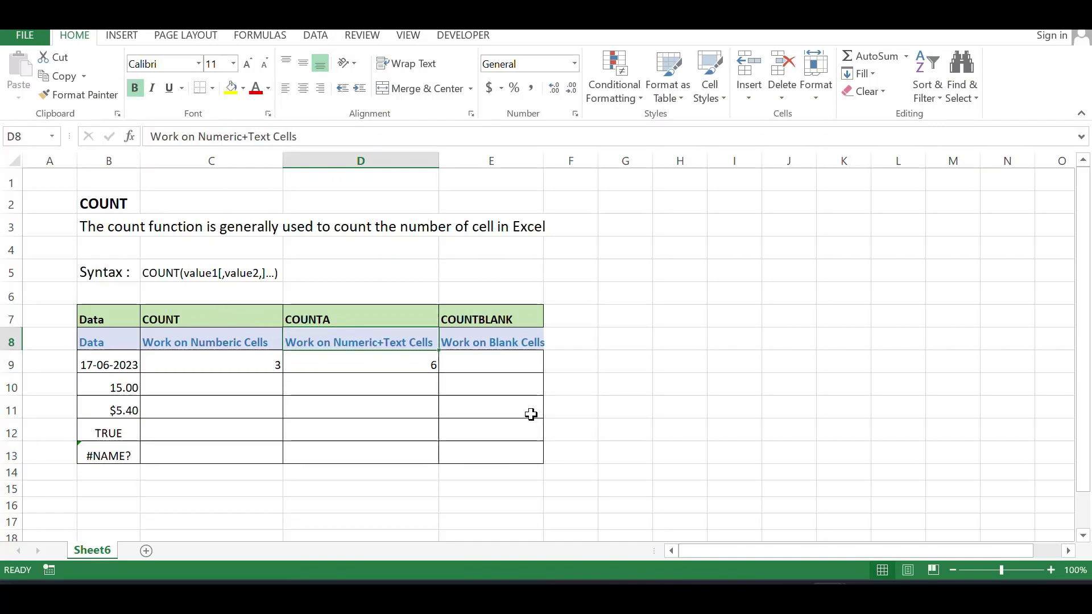
key("Left")
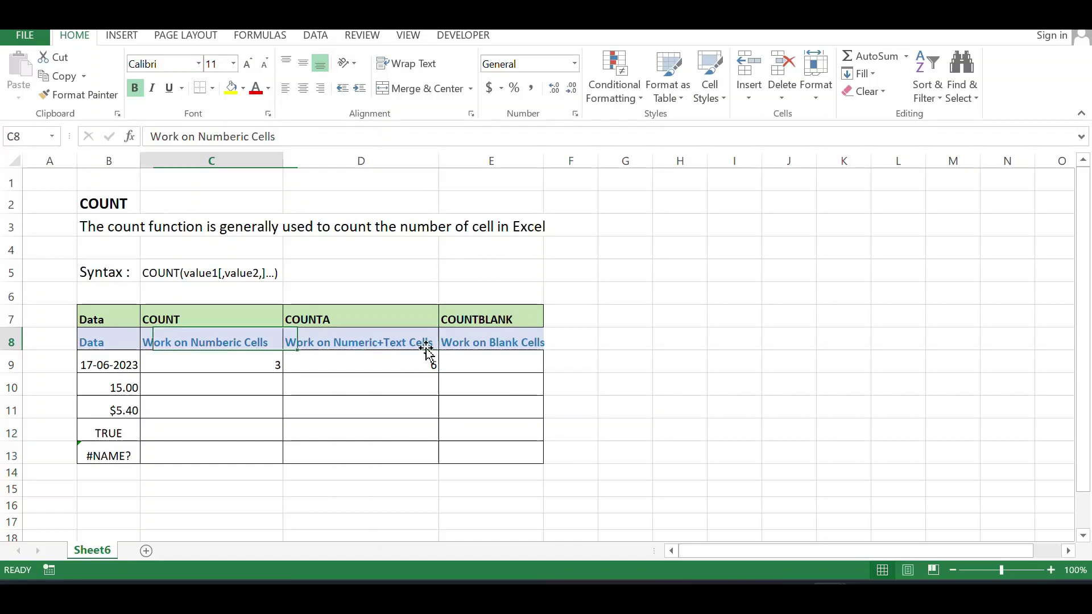
key("Left")
key("Down")
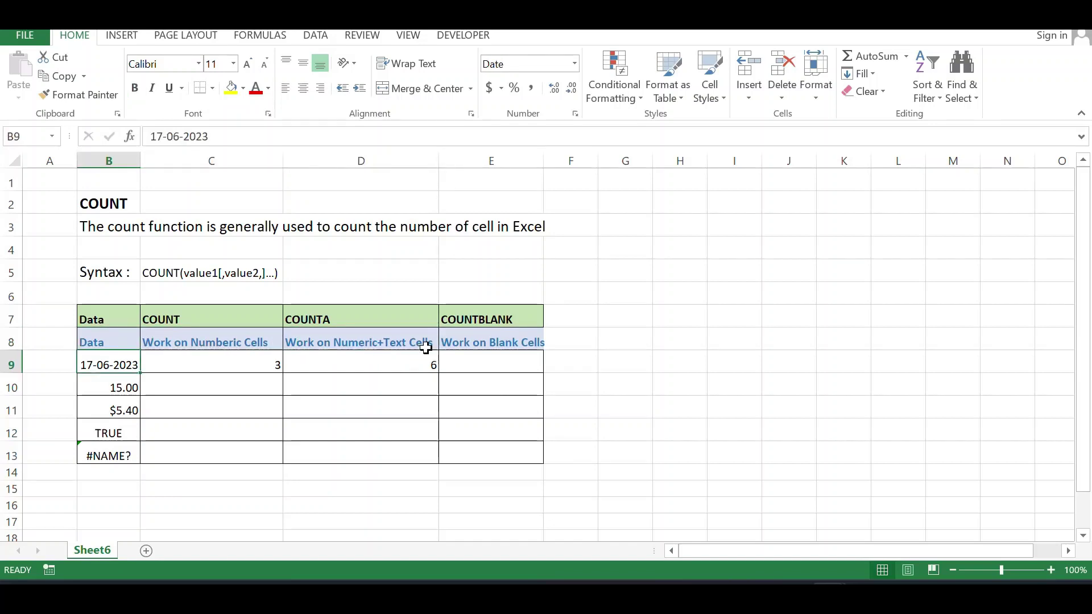
key("Down")
key("Down")
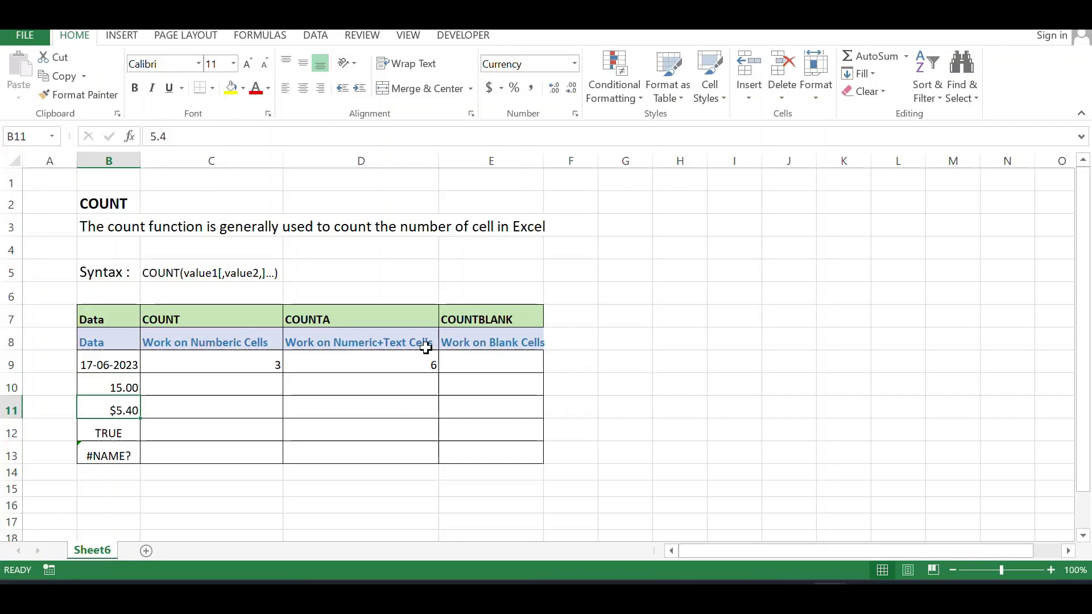
key("Down")
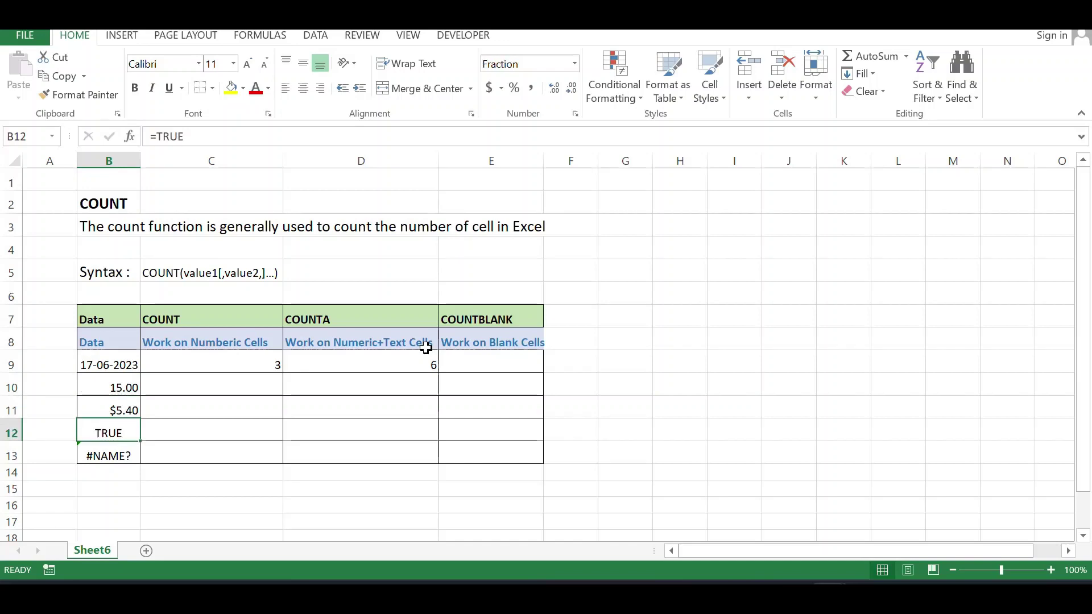
key("Up")
key("Up")
key("Up")
key("Up")
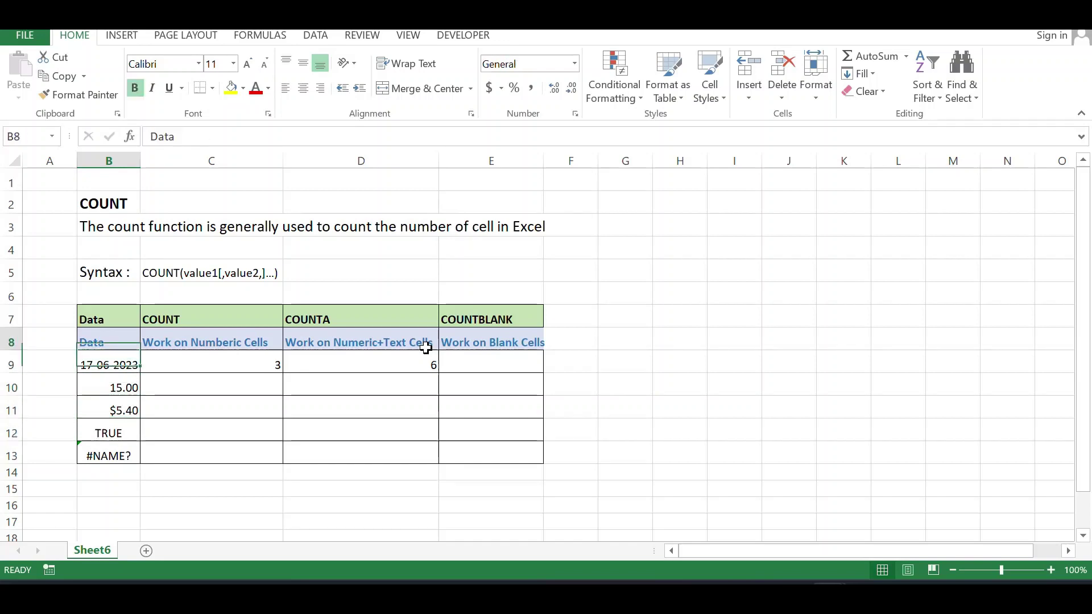
key("Down")
key("Down")
key("Down")
key("Down")
key("Down")
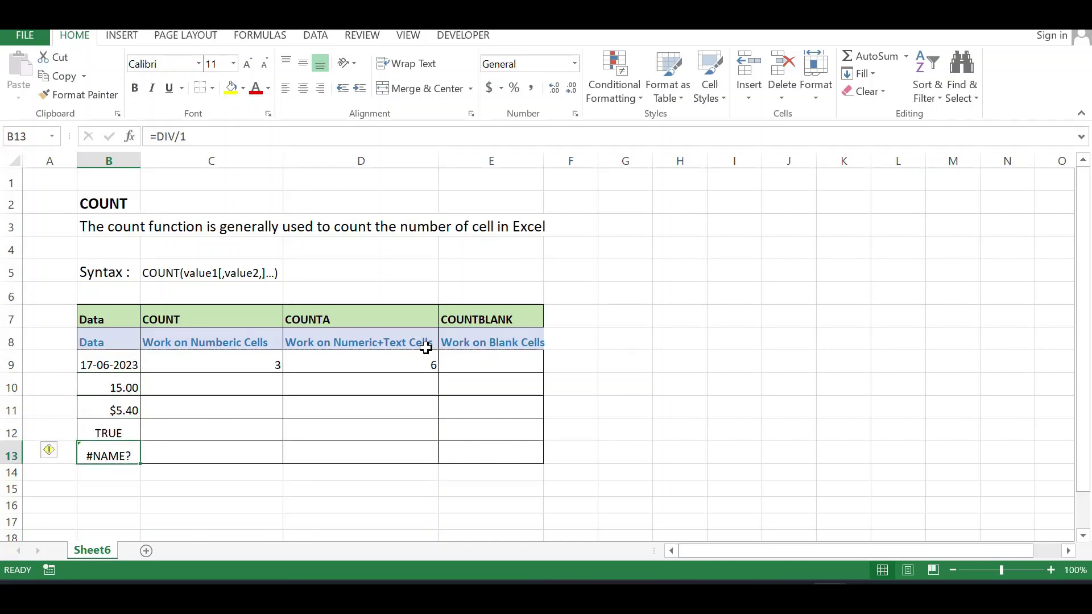
key("Down")
key("Up")
key("Up")
key("Up")
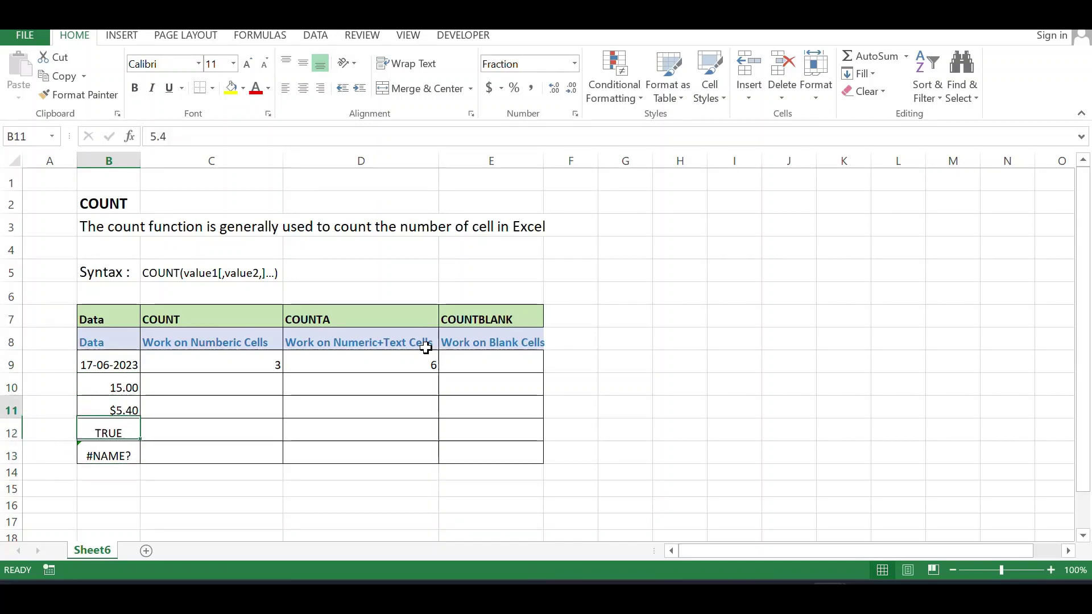
key("Up")
key("Up")
key("Up")
key("Right")
key("Right")
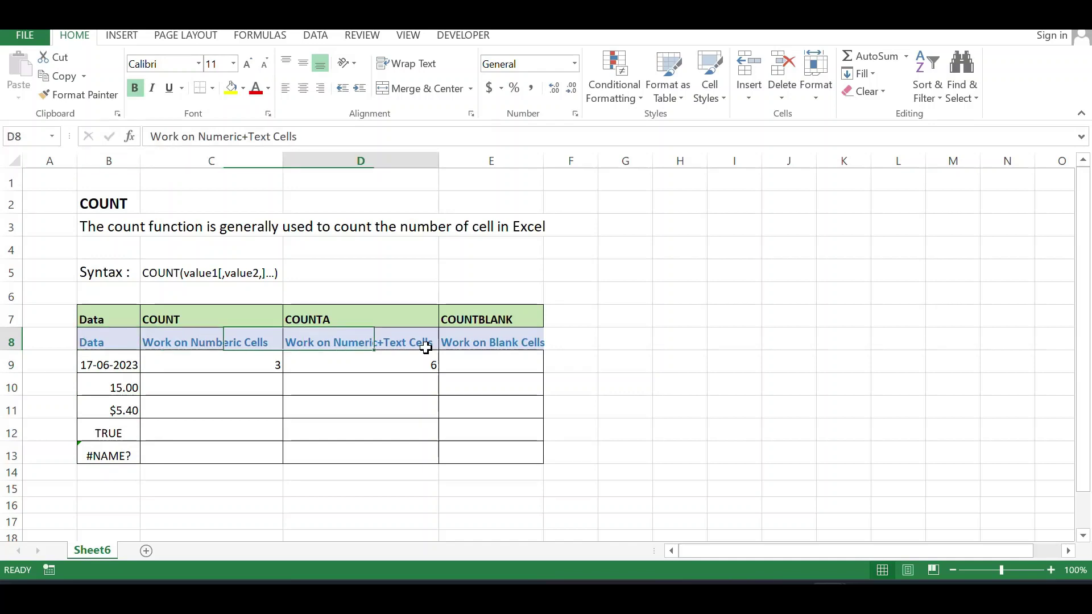
key("Right")
key("Down")
key("Left")
key("Left")
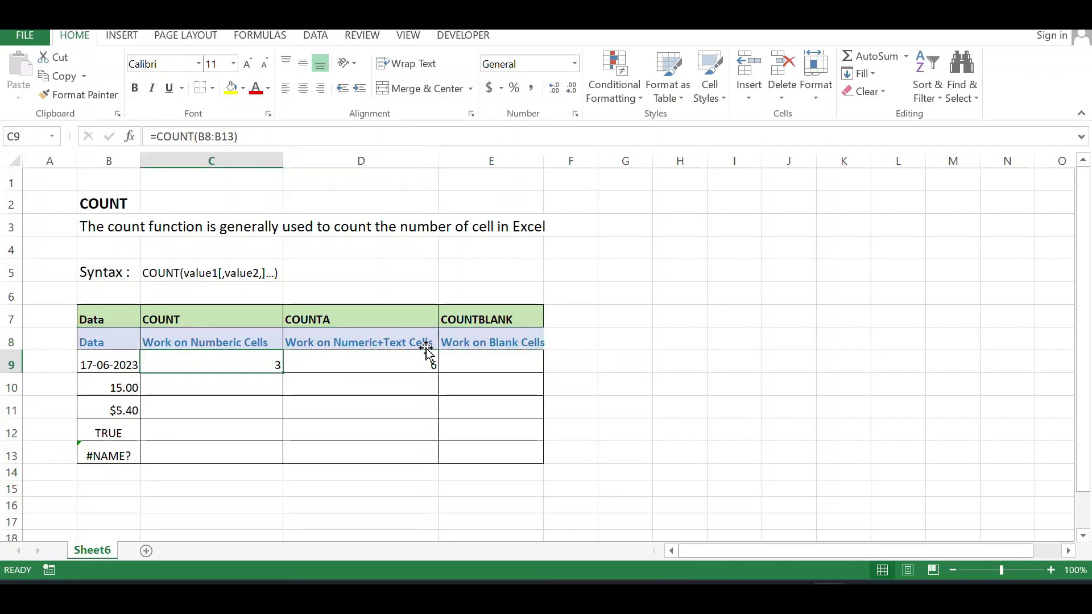
key("Right")
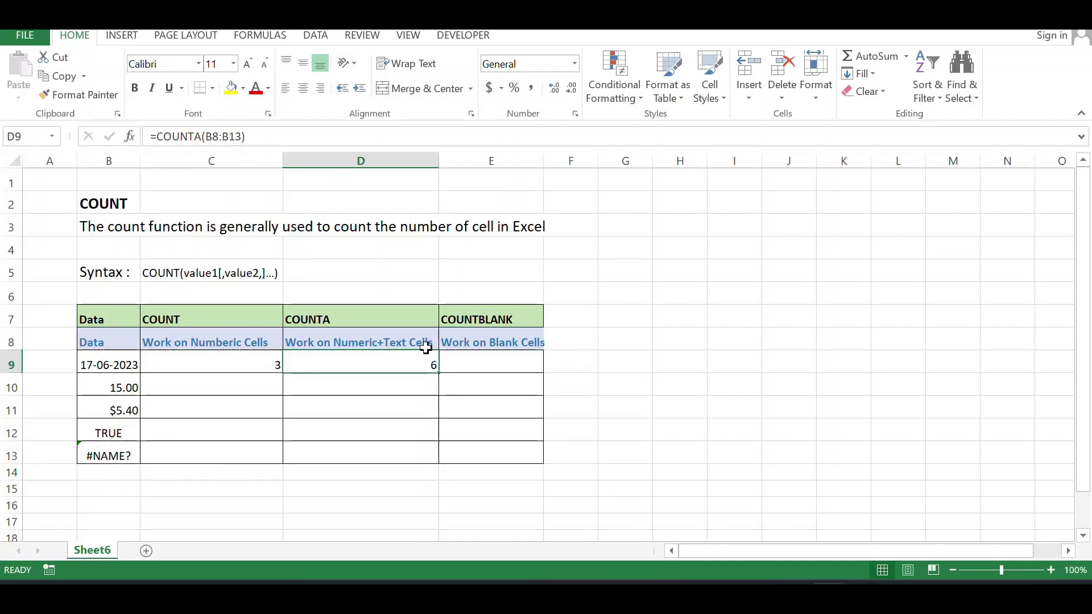
key("Left")
key("Right")
key("Up")
key("Up")
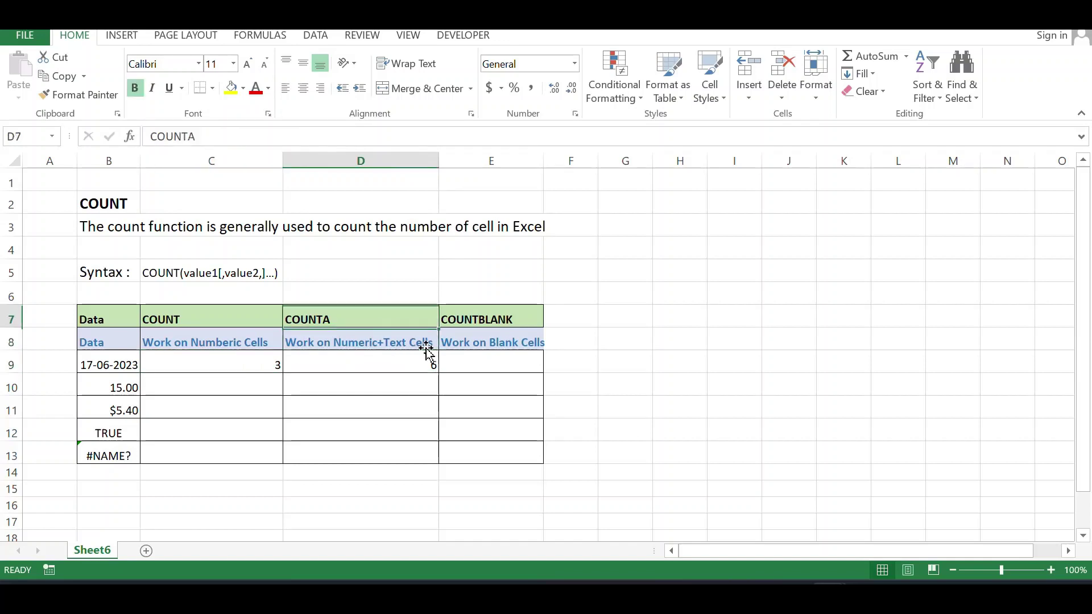
key("Left")
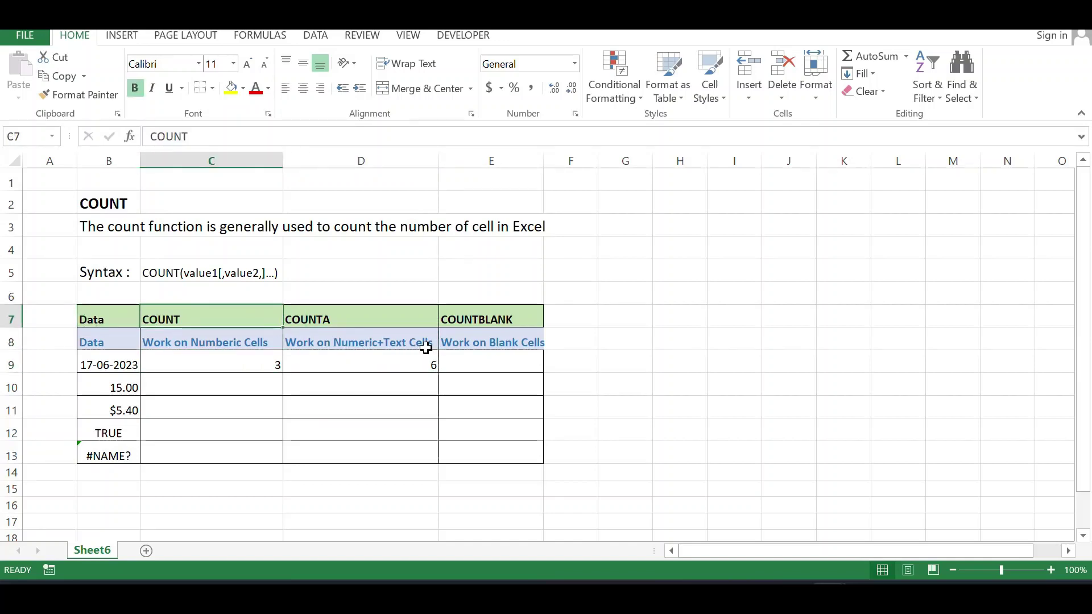
key("Down")
key("Down")
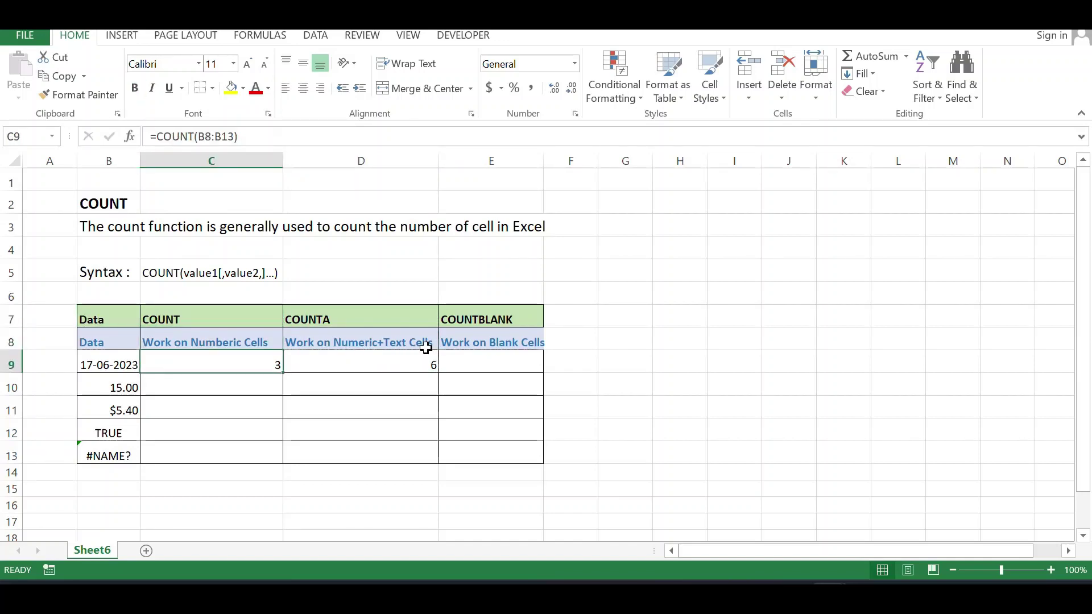
key("Up")
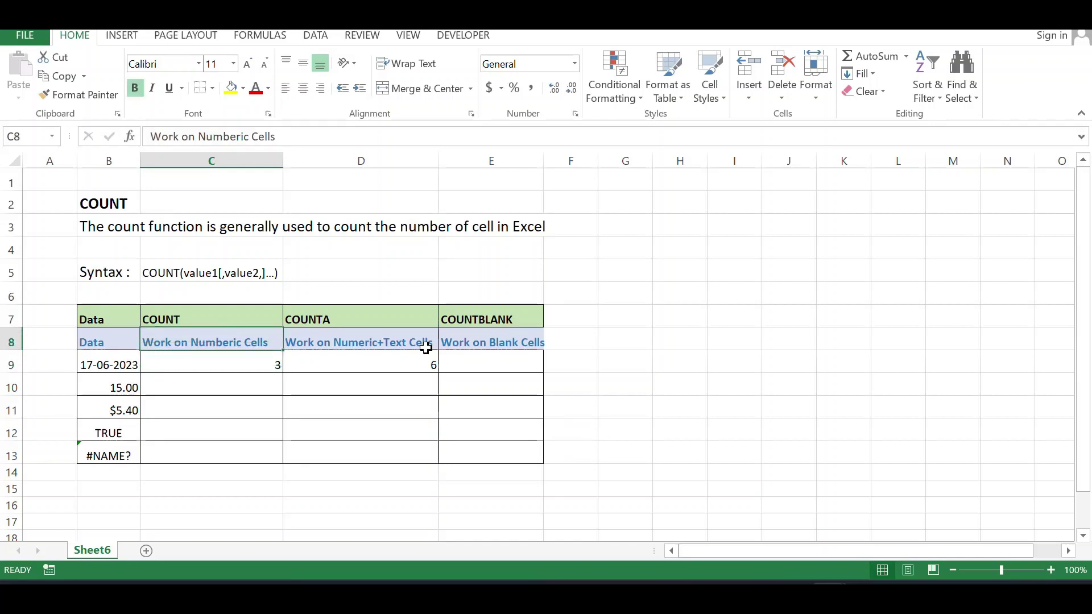
key("Up")
key("Right")
key("Right")
key("Down")
key("Down")
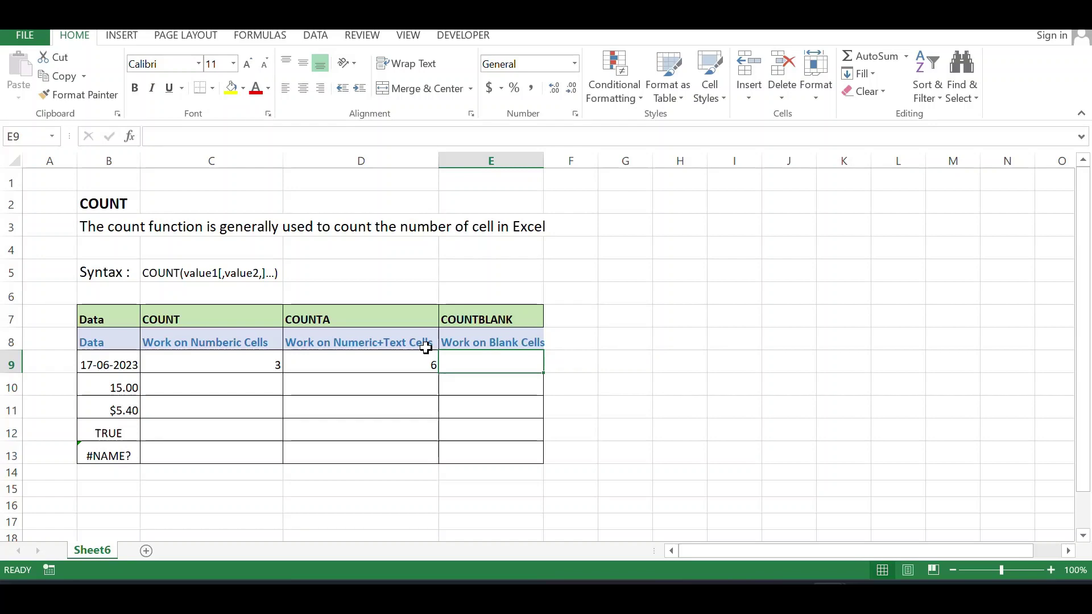
Step: Enter =COUNTBLANK(B8:B13) in E9 using the function suggestion, returning 0
type("=")
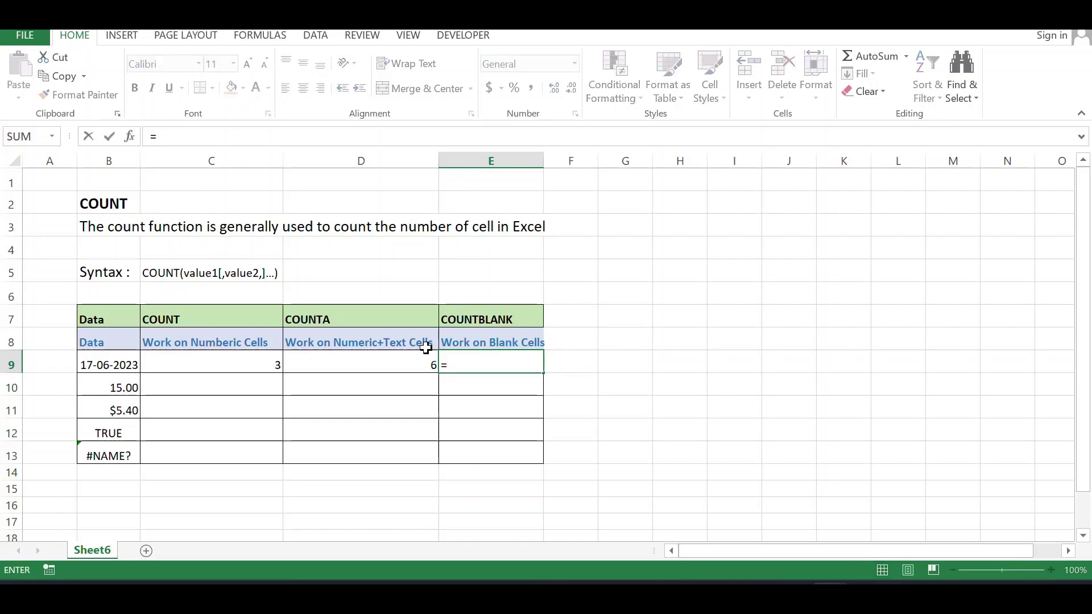
type("count")
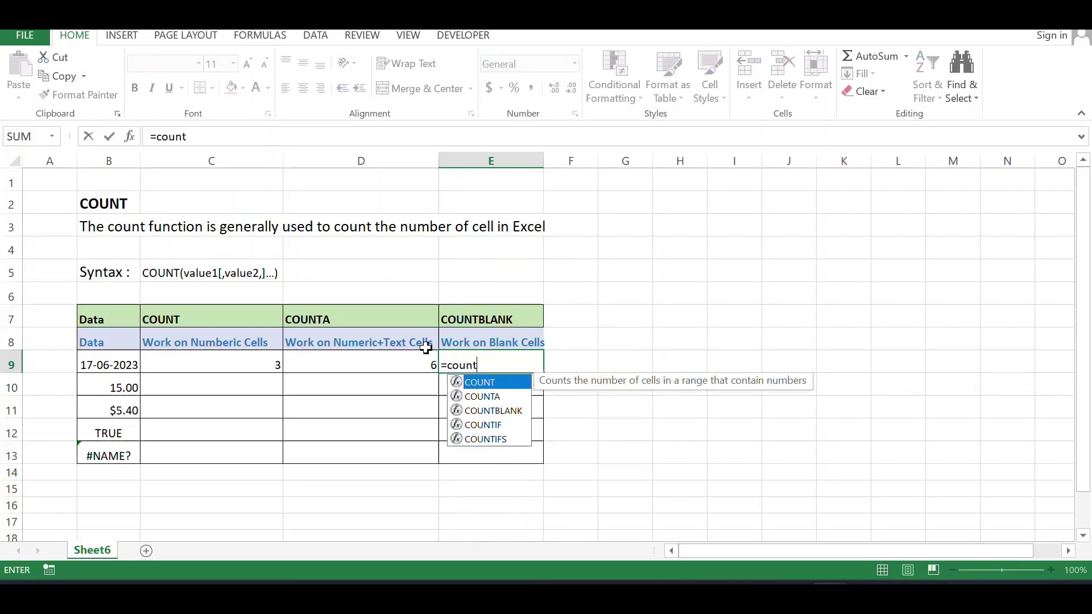
type("b")
key("Tab")
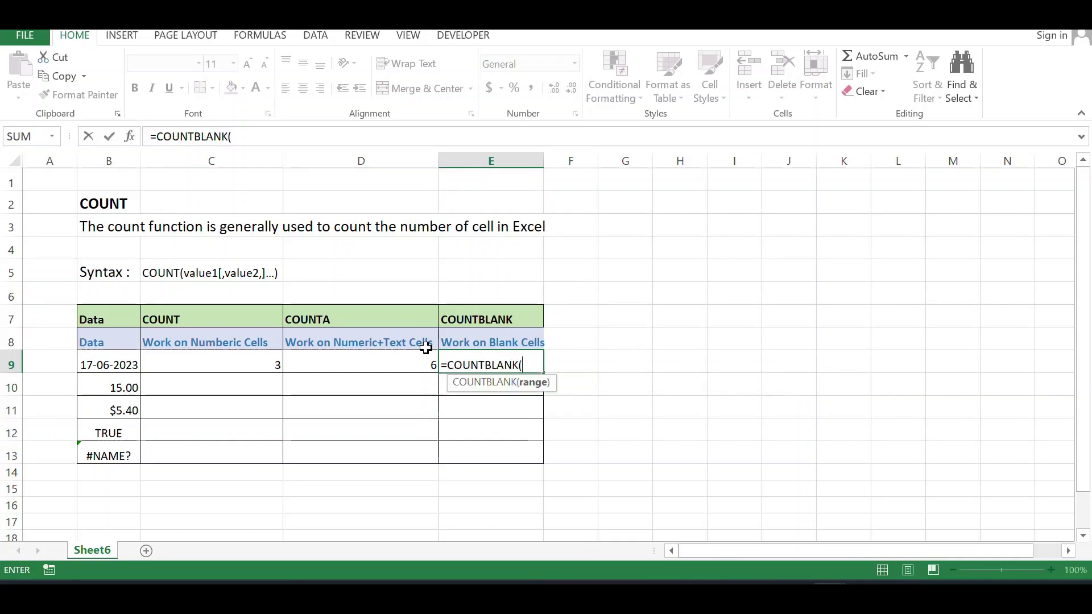
key("Left")
key("Left")
key("Left")
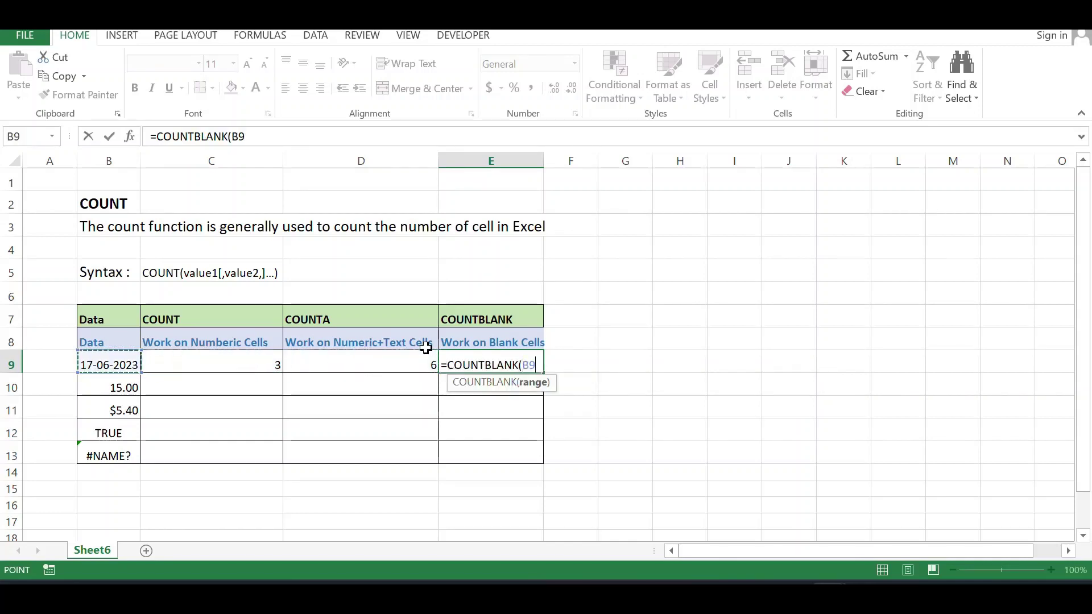
key("Up")
key("shift+Down")
key("shift+Down")
key("shift+Down")
key("shift+Down")
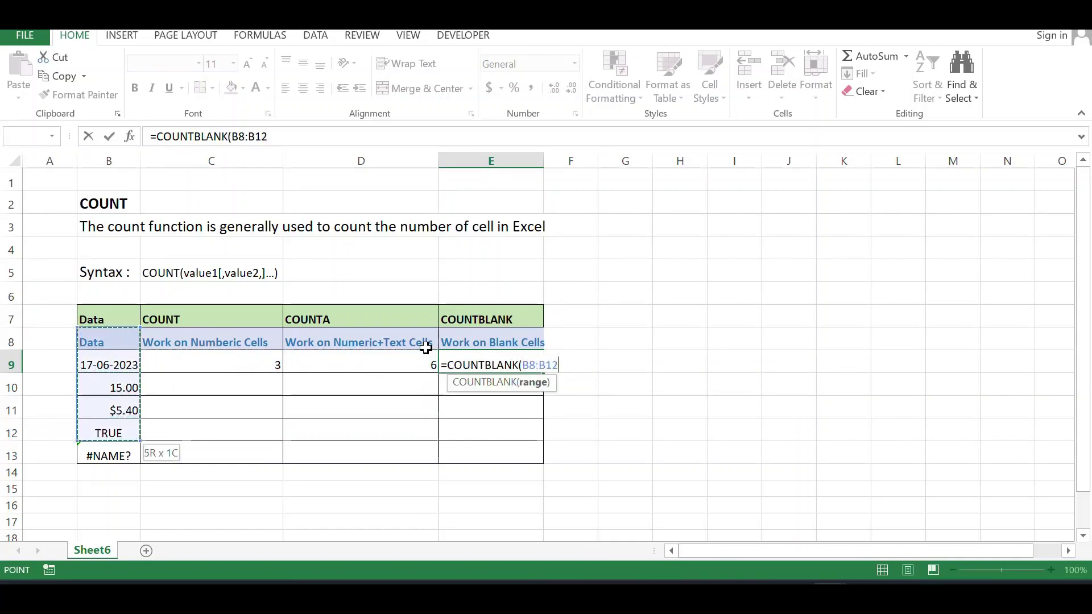
key("shift+Down")
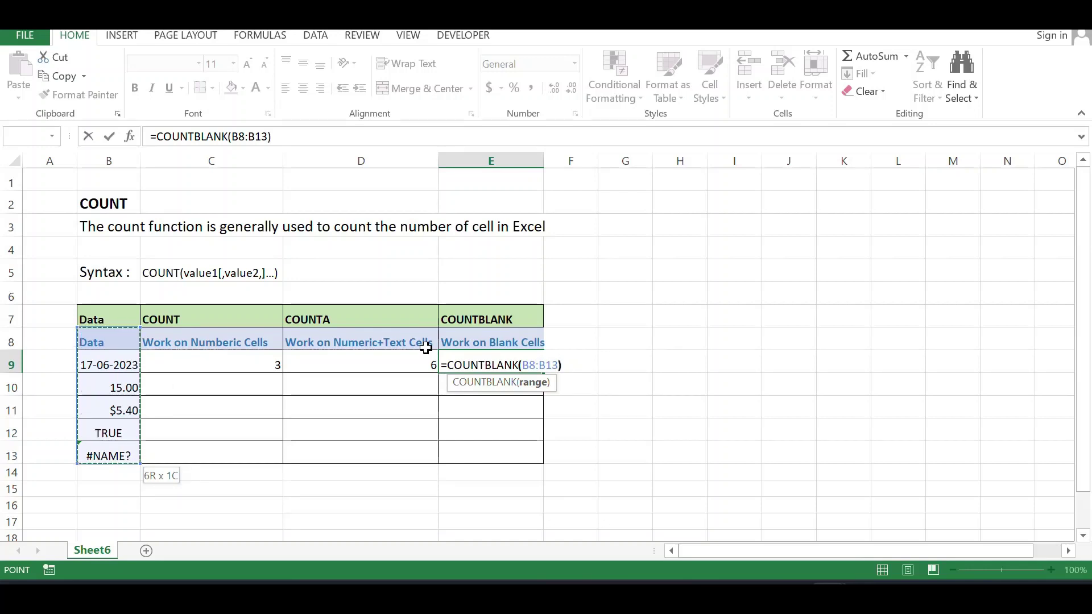
type(")")
key("Return")
key("Up")
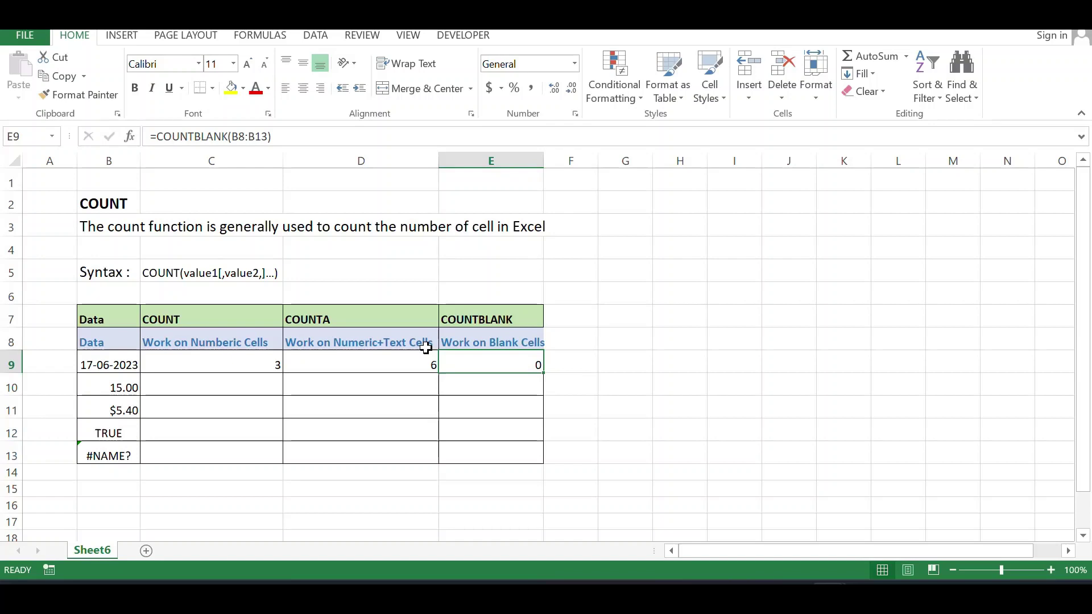
Step: Review the data column and results 3, 6 and 0, stopping at TRUE in B12
key("Left")
key("Left")
key("Left")
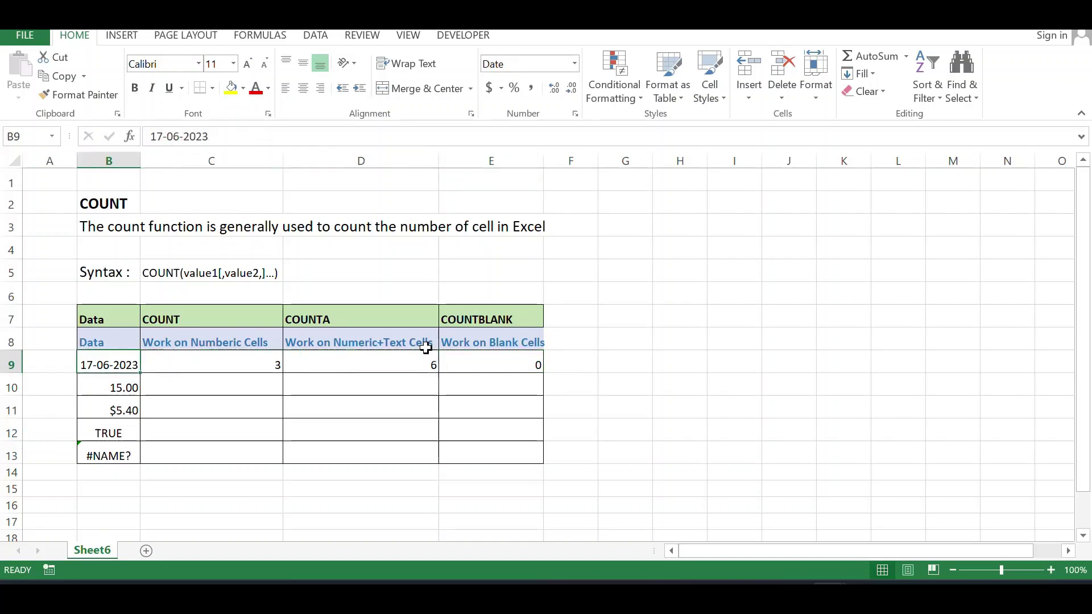
key("Up")
key("Right")
key("Right")
key("Right")
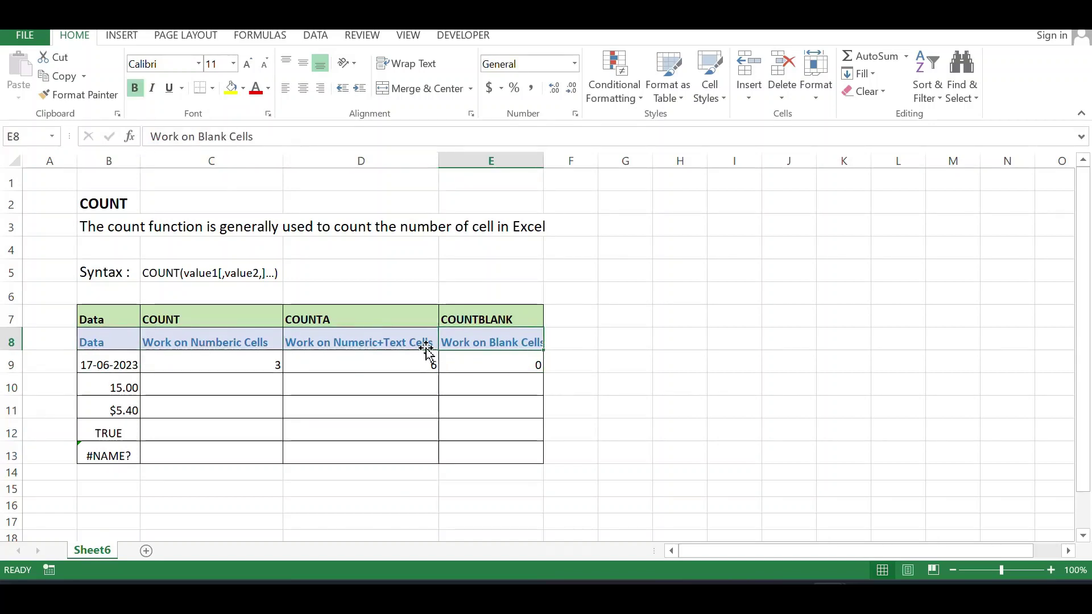
key("Down")
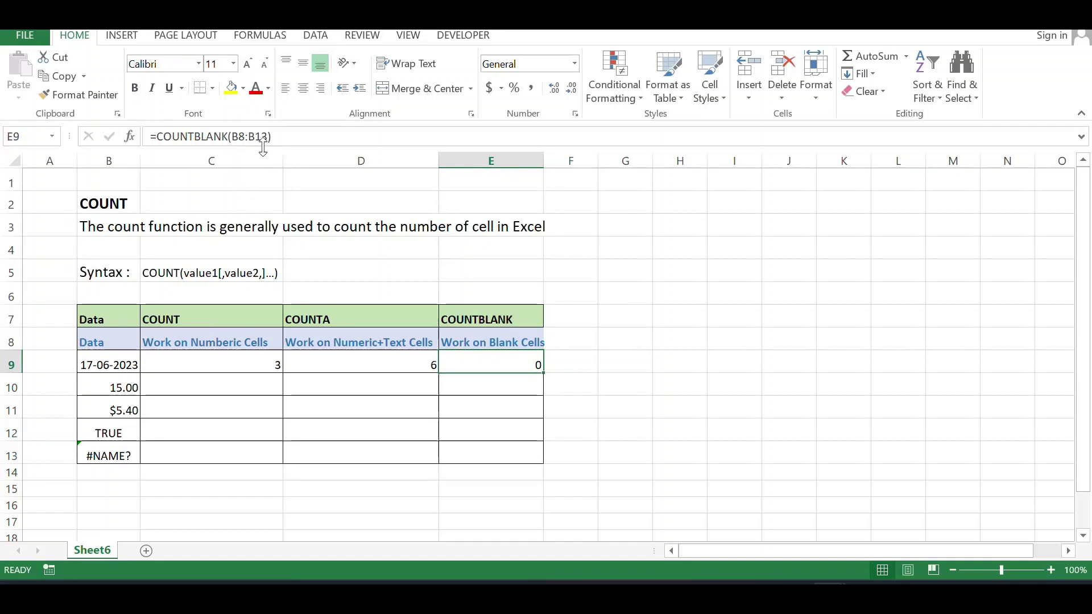
key("Left")
key("Left")
key("Left")
key("Up")
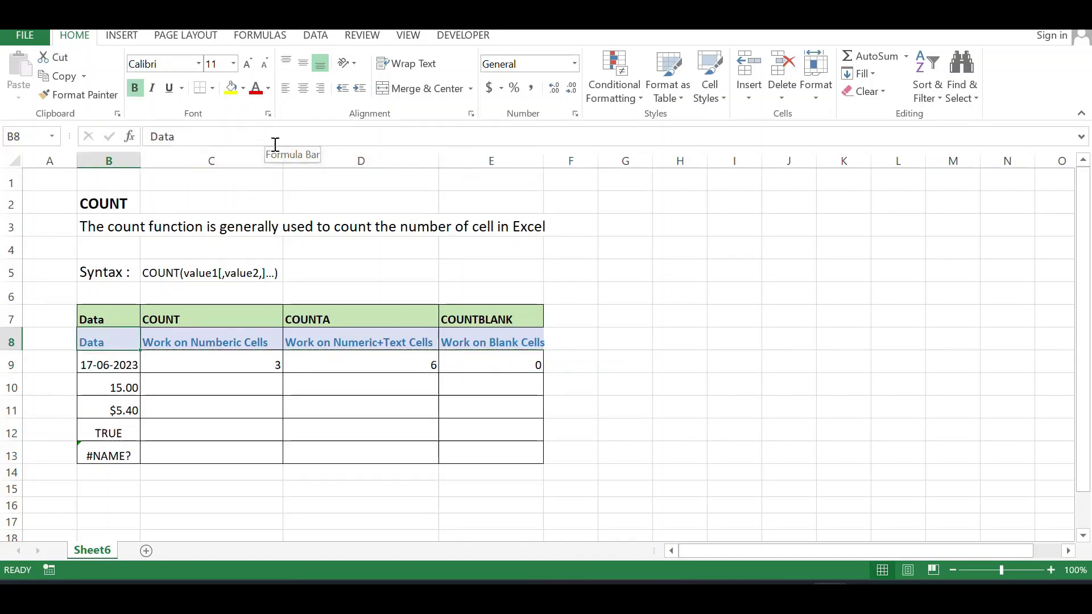
key("Down")
key("Down")
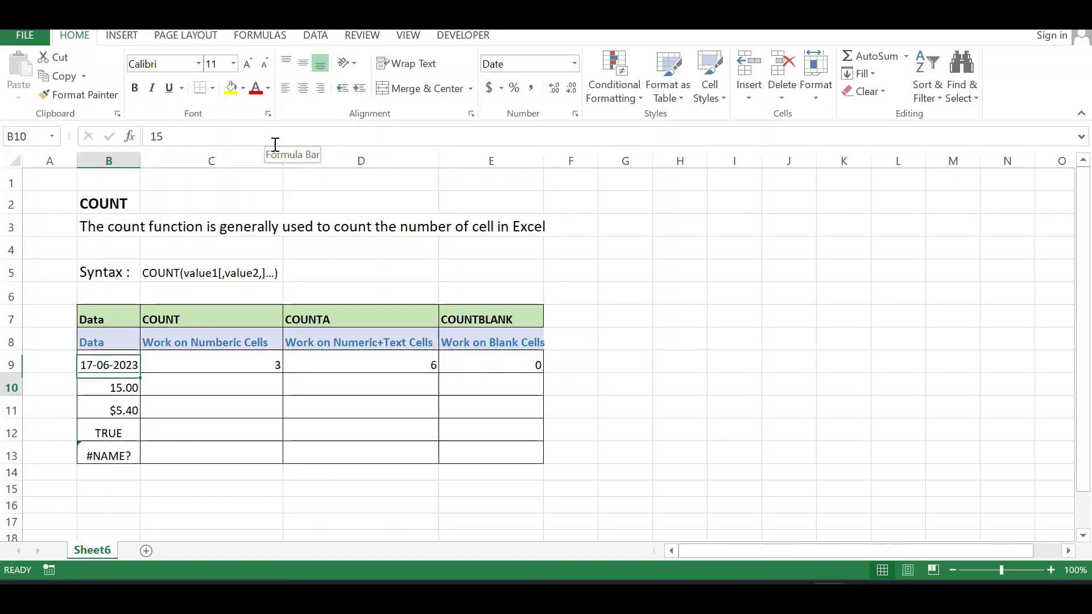
key("Down")
key("Down")
key("Down")
key("Up")
key("Up")
key("Up")
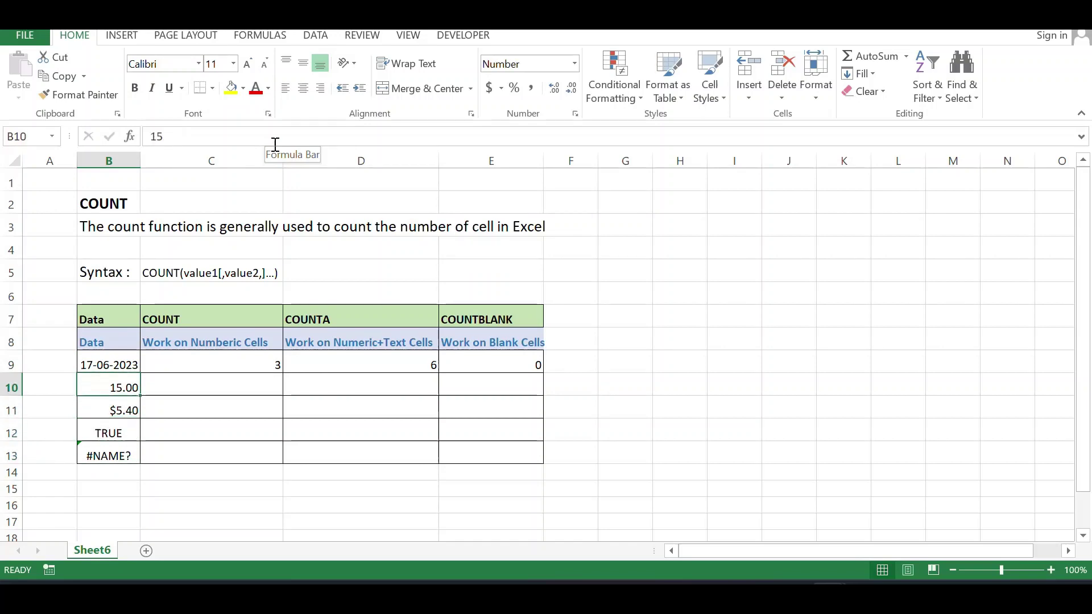
key("Down")
key("Down")
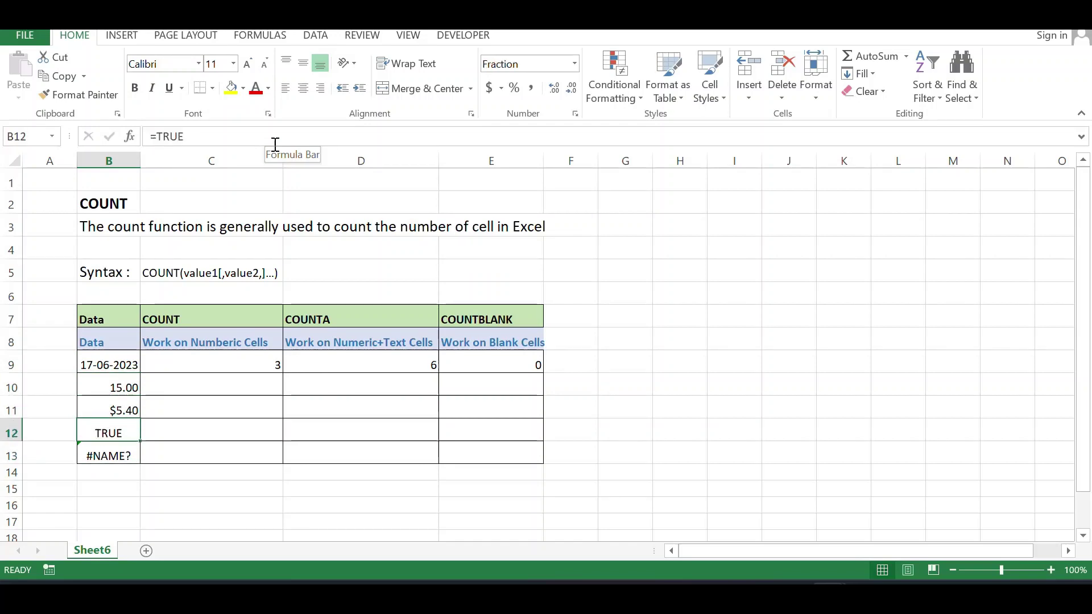
Step: Clear TRUE from B12 and the date 17-06-2023 from B9, making counts 2, 4 and 2
key("Delete")
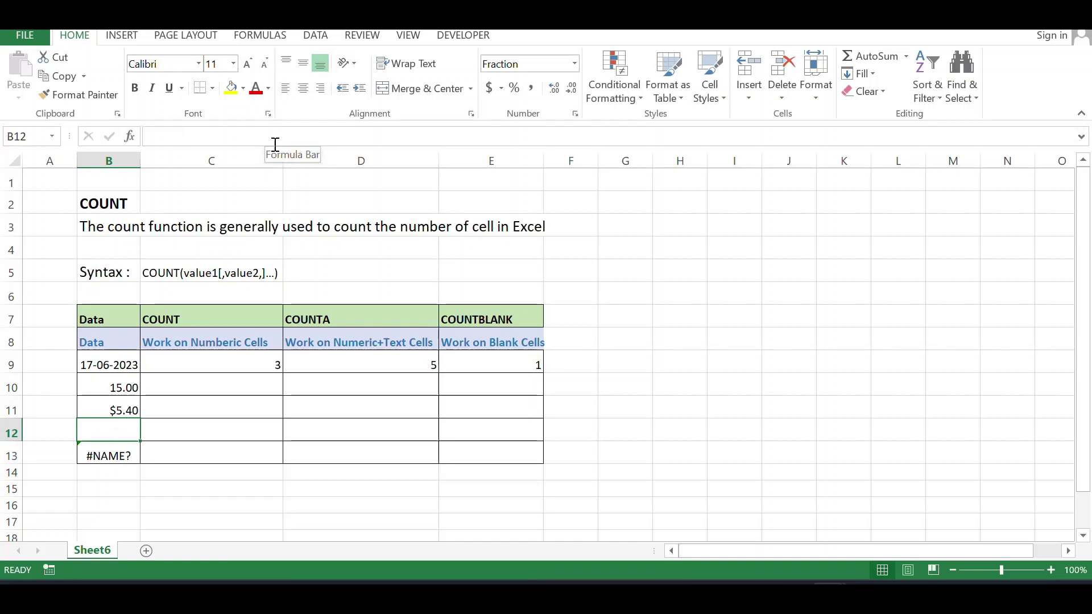
key("Right")
key("Right")
key("Up")
key("Up")
key("Right")
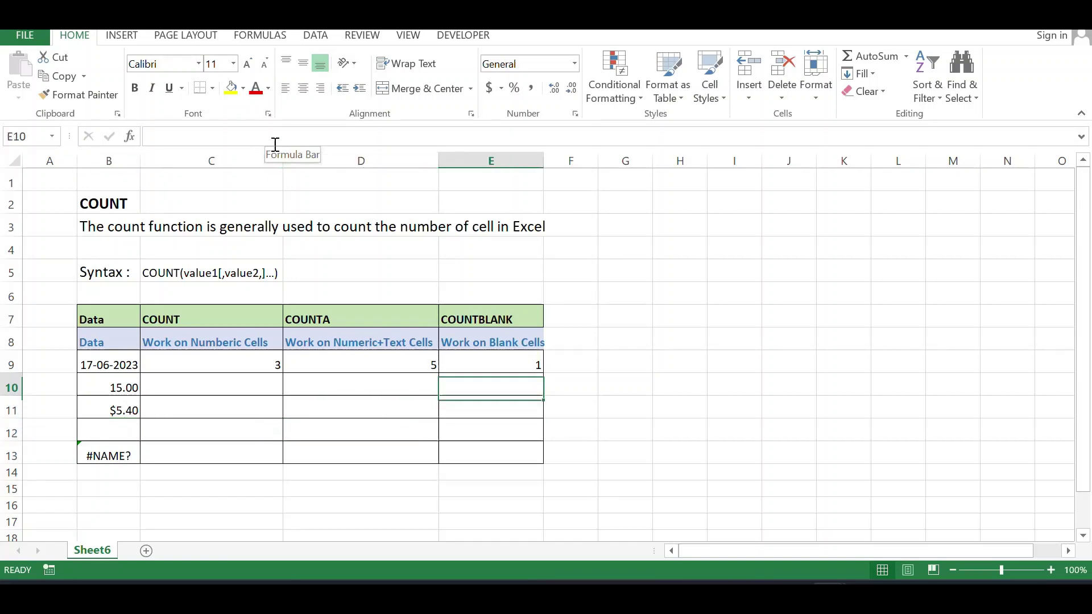
key("Up")
key("Left")
key("Left")
key("Left")
key("Down")
key("Down")
key("Down")
key("Down")
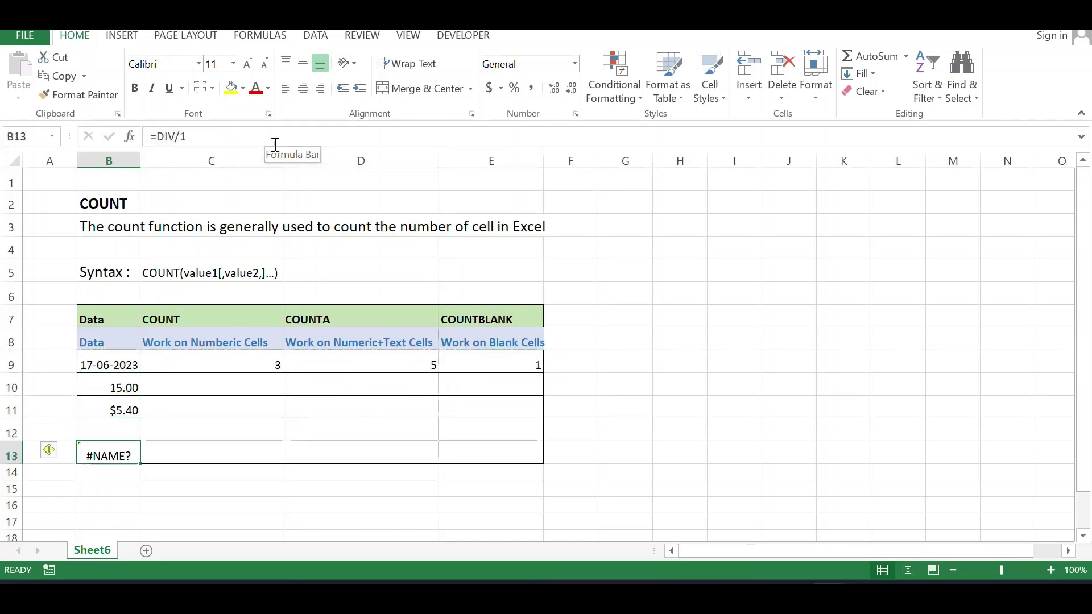
key("Up")
key("Up")
key("Up")
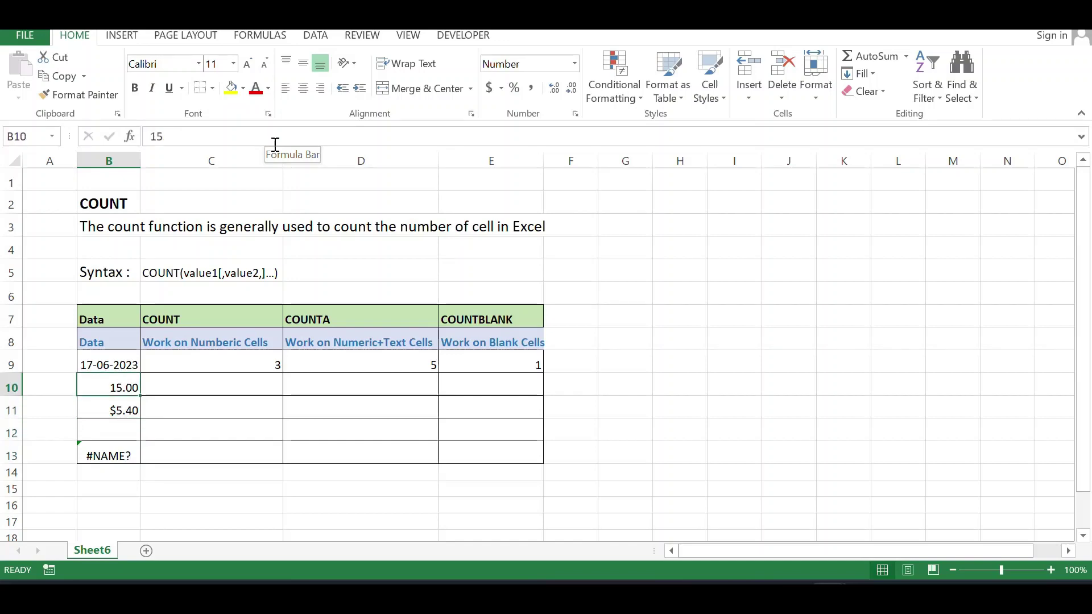
key("Up")
key("Delete")
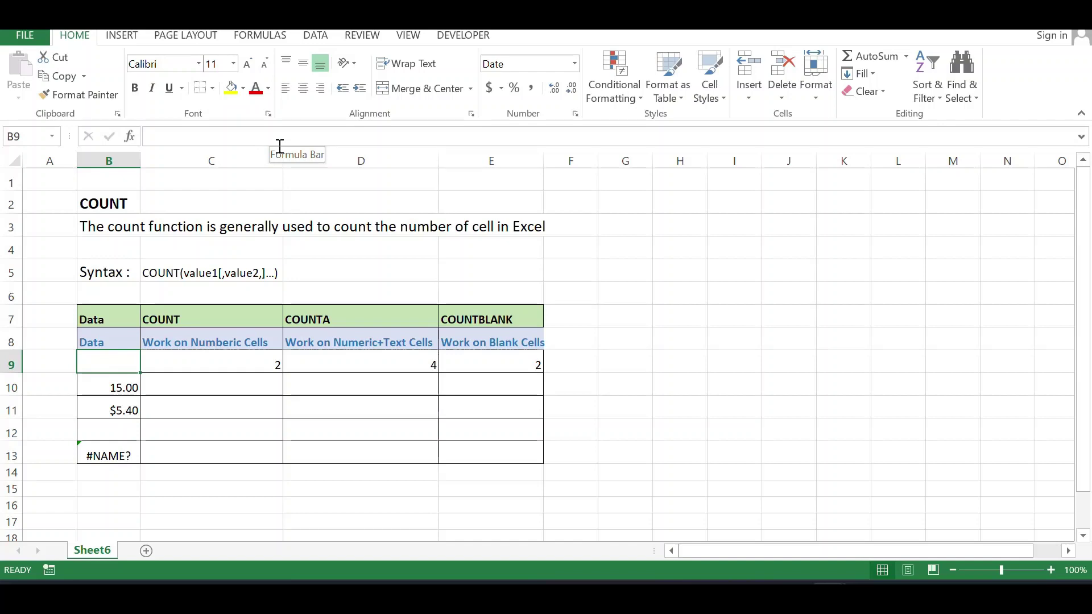
key("Up")
key("Up")
key("Right")
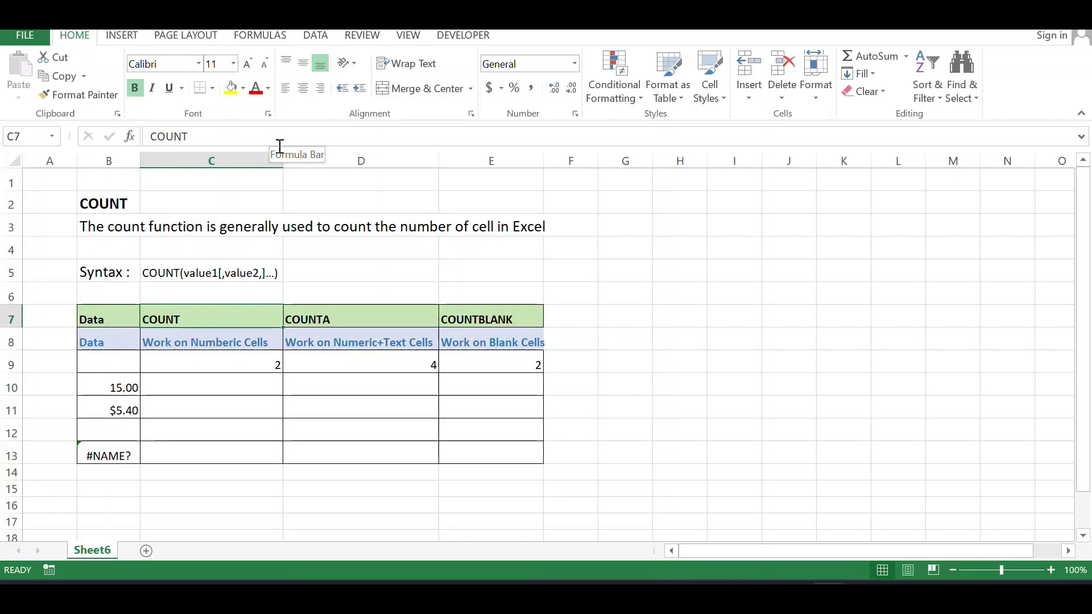
key("Right")
key("Right")
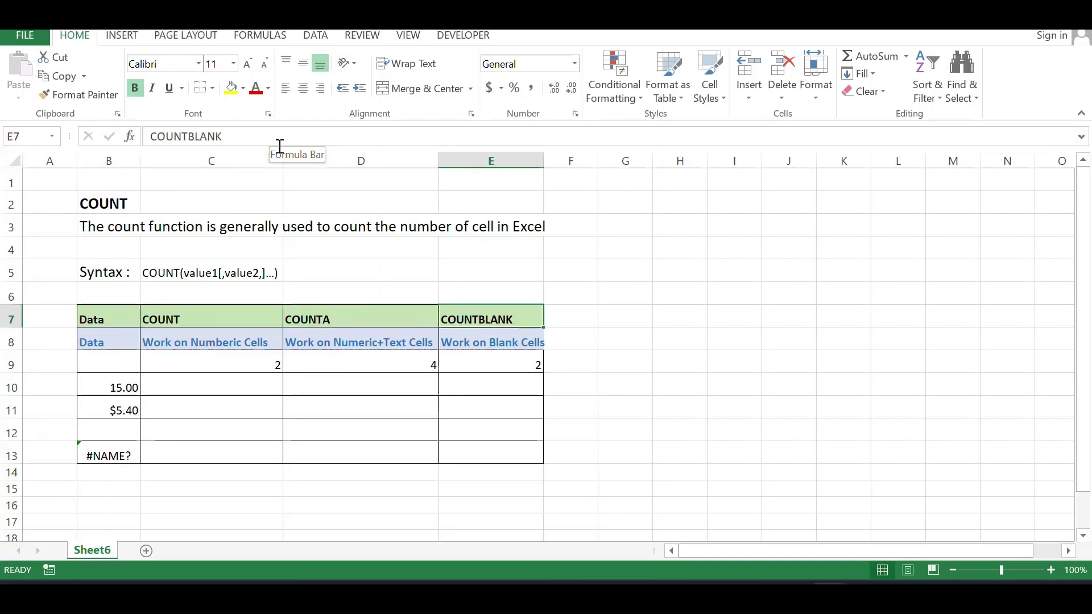
key("Left")
key("Left")
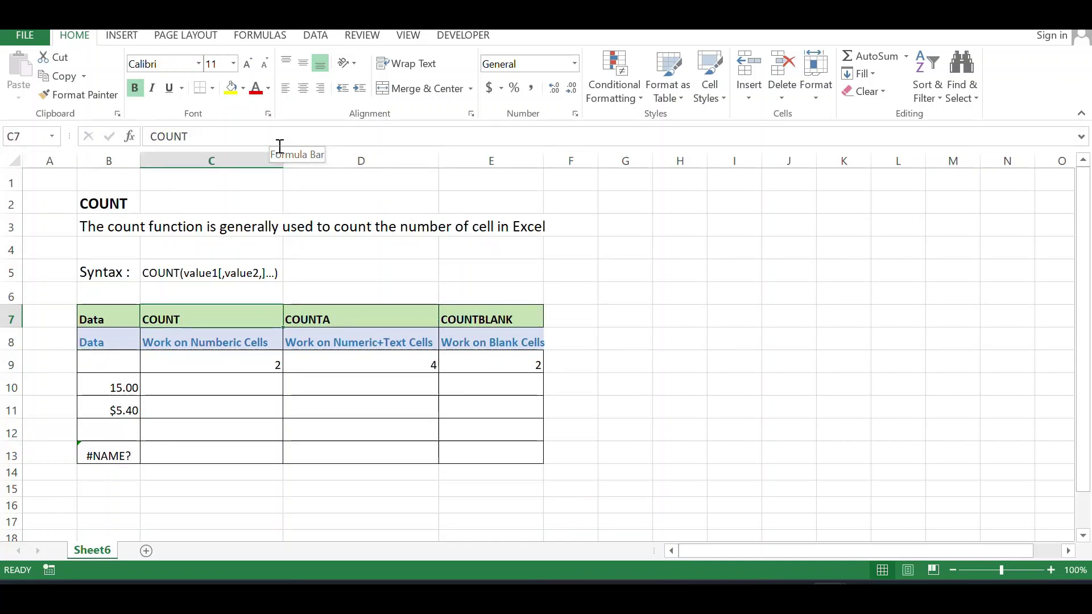
key("Down")
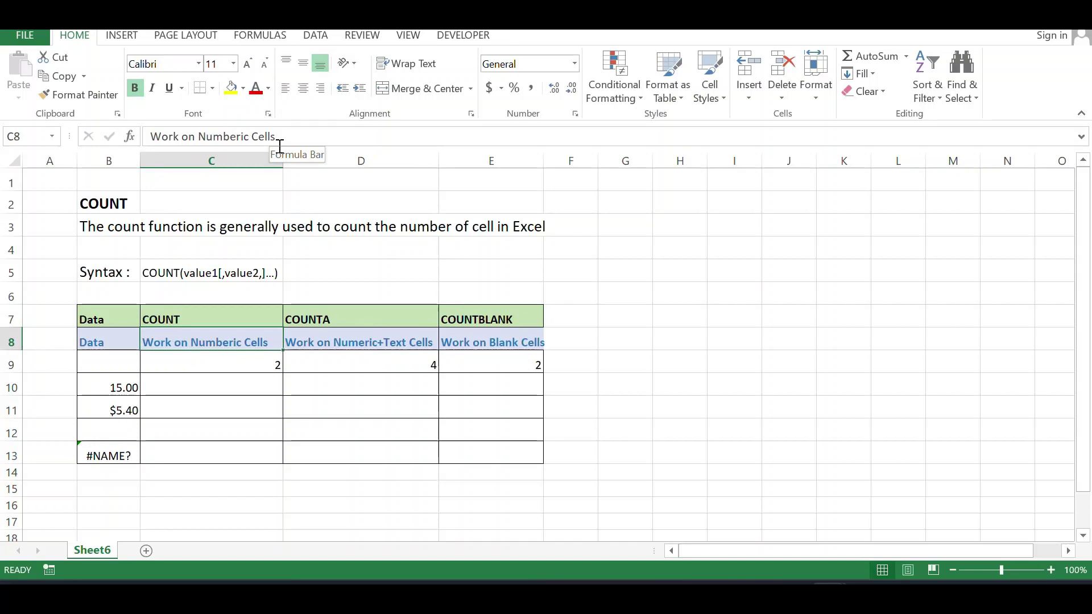
key("Right")
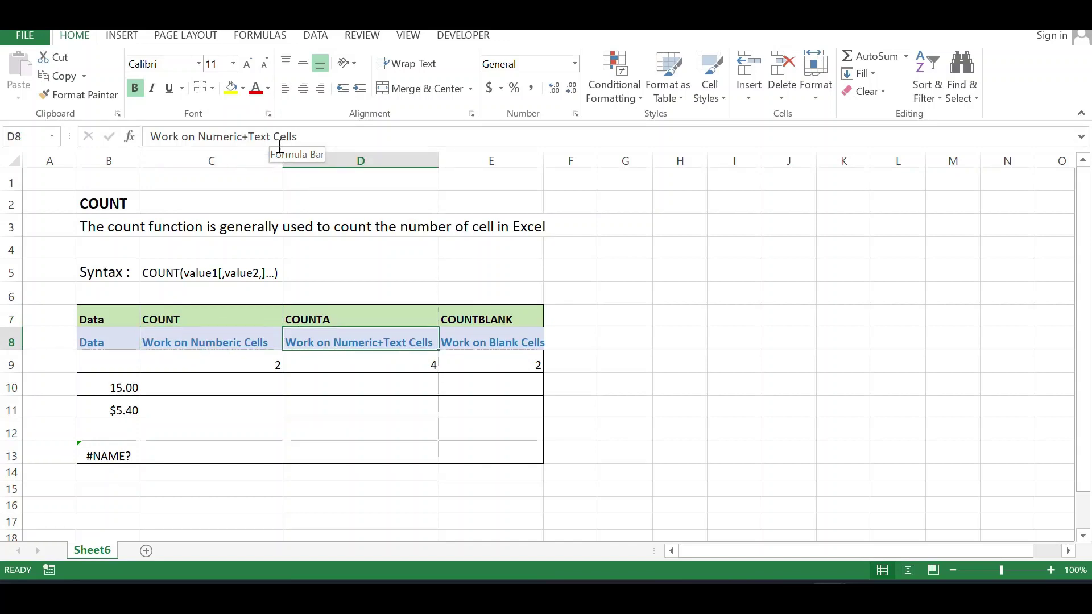
key("Right")
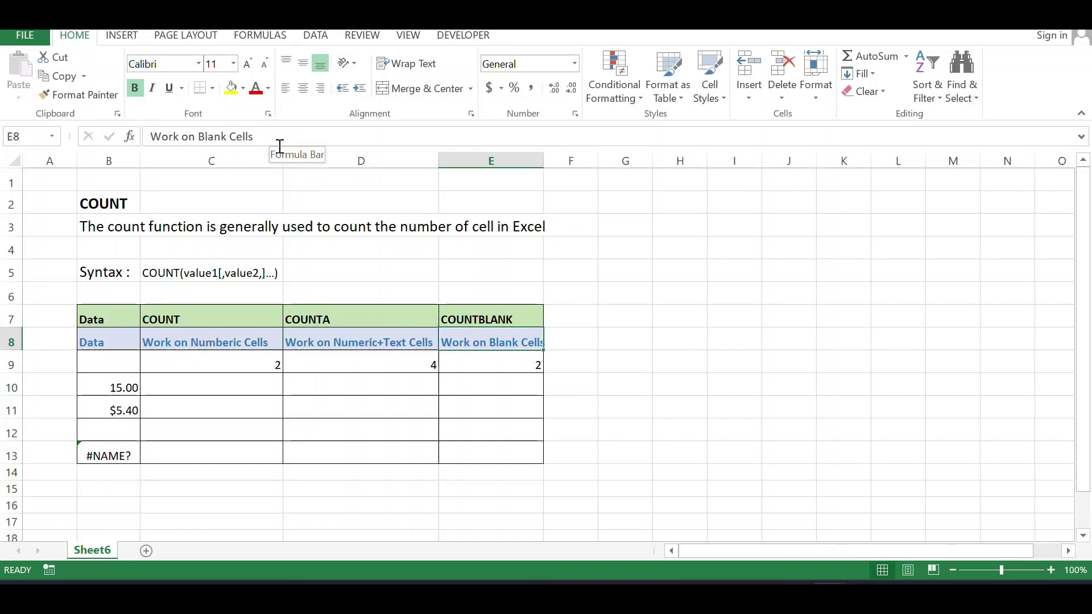
key("Left")
key("Left")
key("Left")
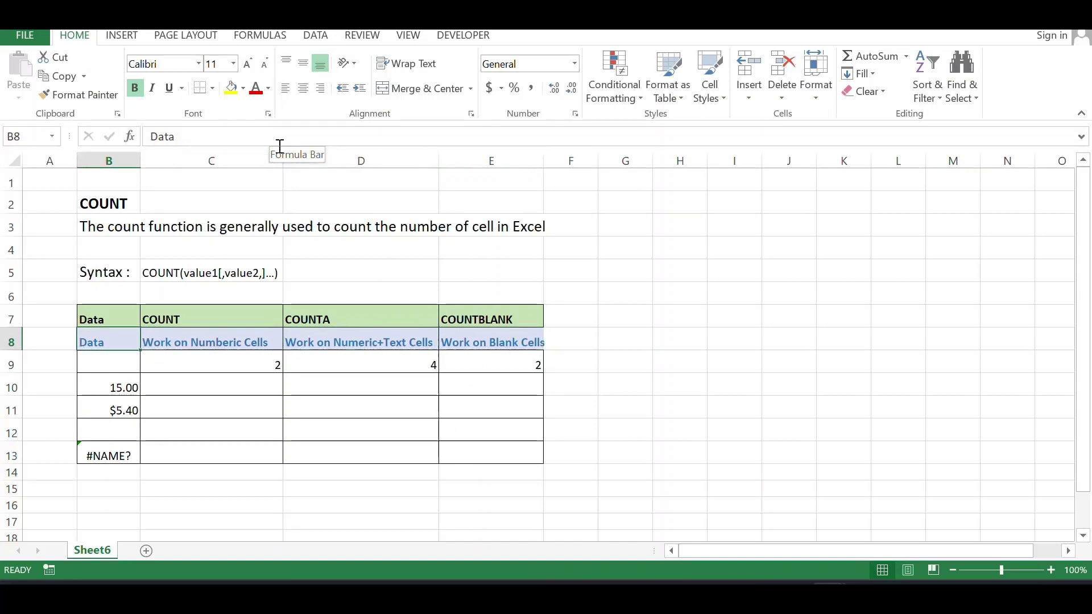
key("Down")
key("Down")
key("Up")
key("Up")
key("Up")
key("Down")
key("Down")
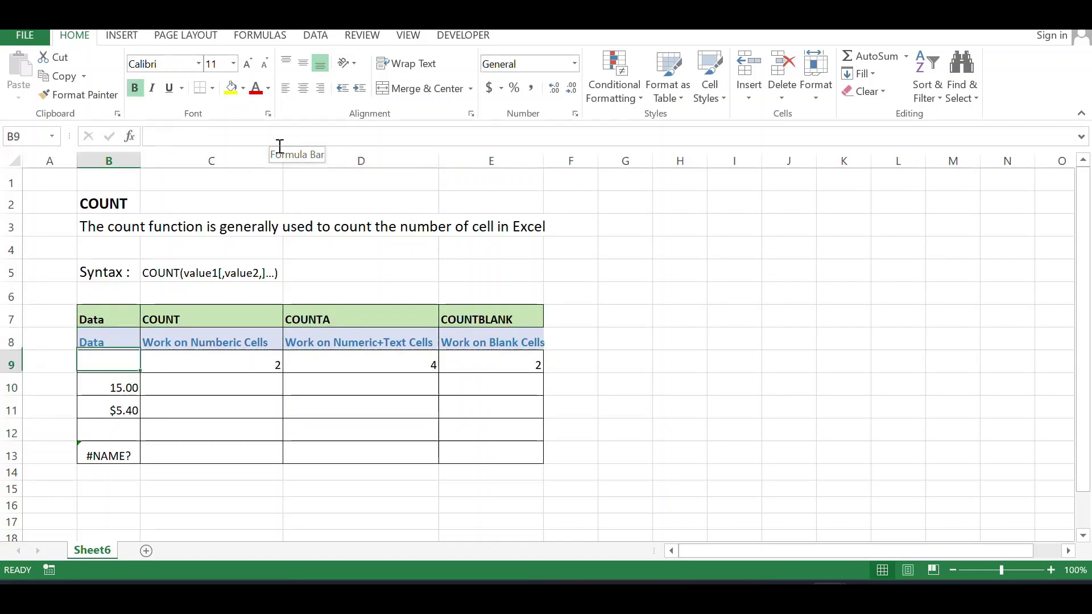
key("Down")
key("Up")
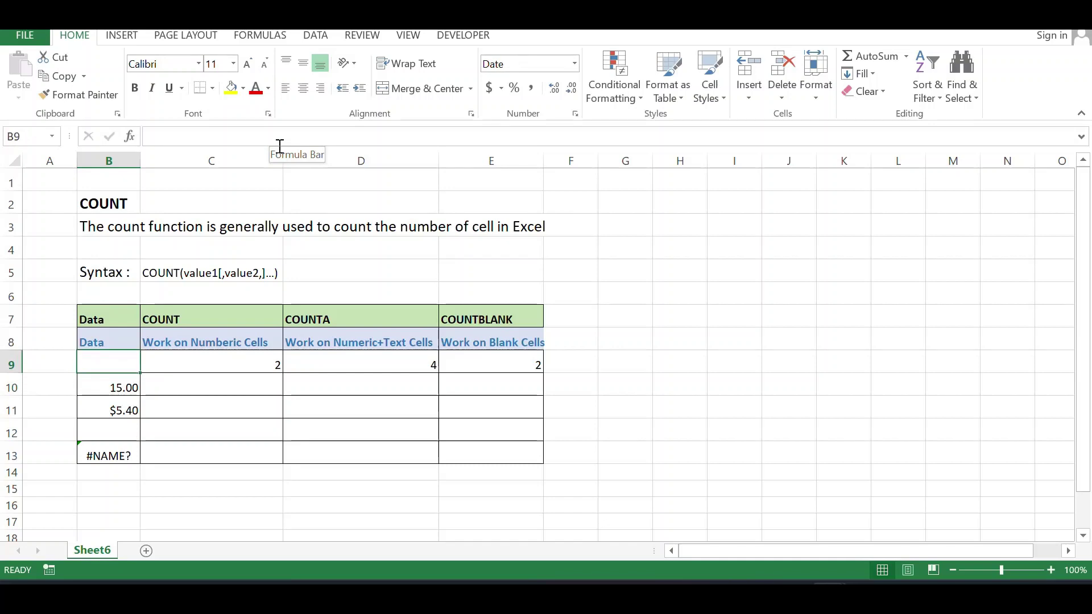
key("Down")
key("Down")
key("Up")
key("Up")
key("Right")
key("Right")
key("Right")
key("Up")
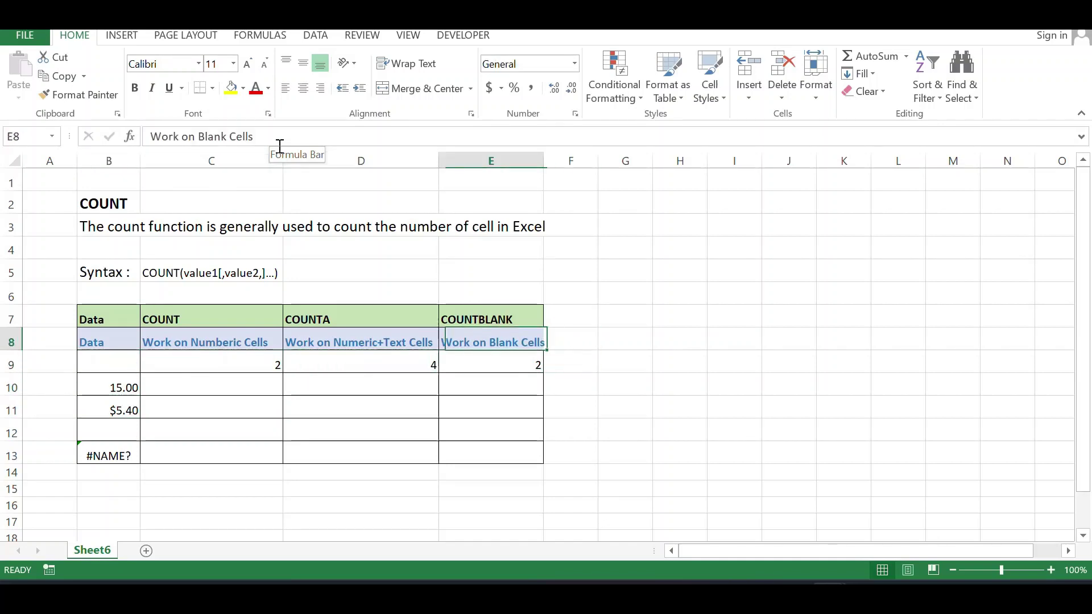
key("Up")
key("Down")
key("Left")
key("Left")
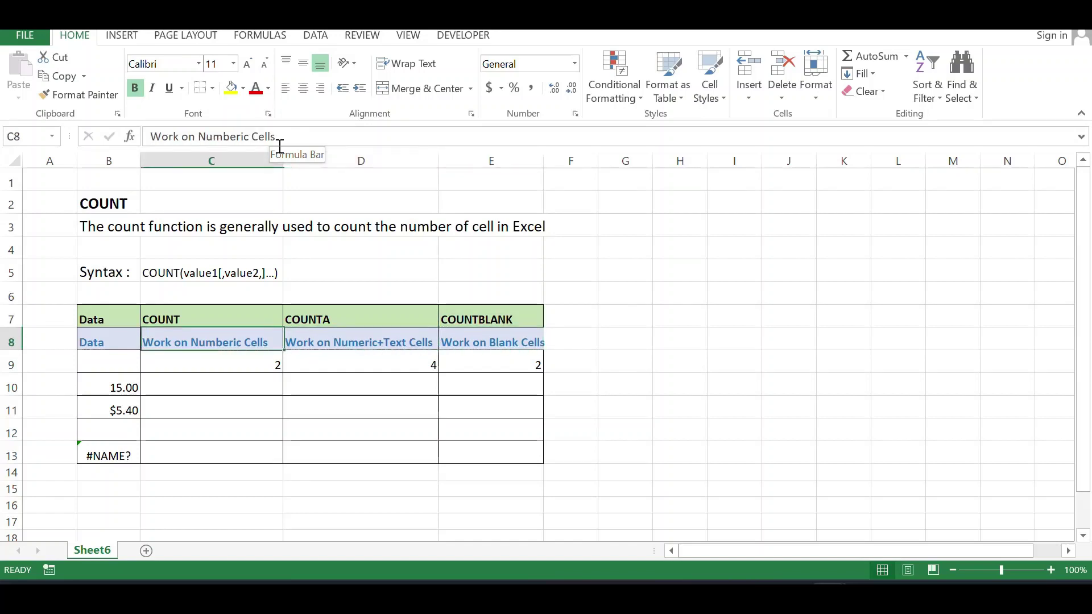
key("Left")
key("Down")
key("Right")
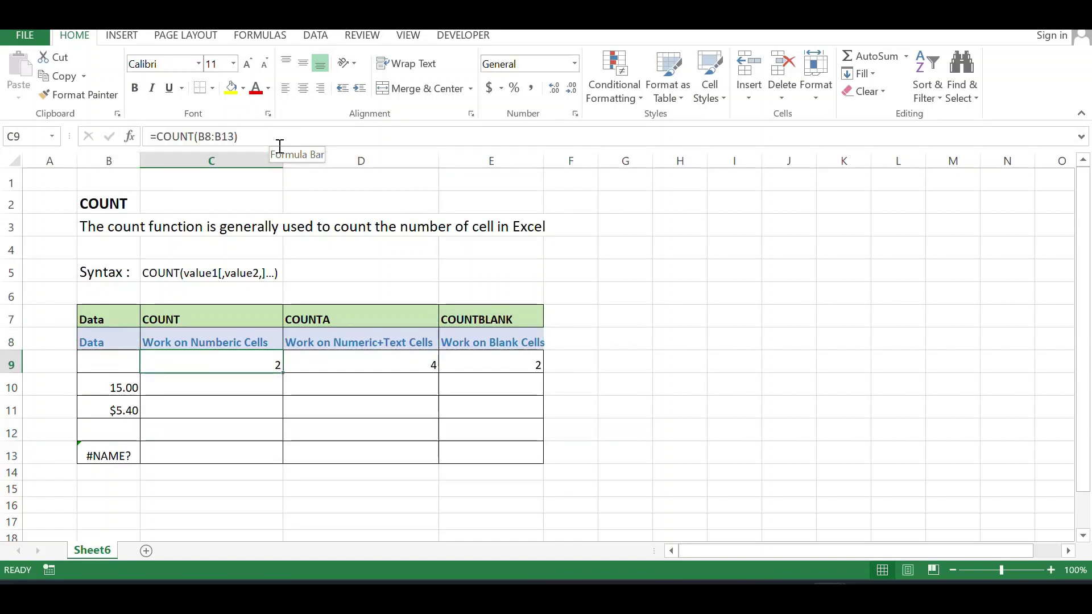
key("Down")
key("Up")
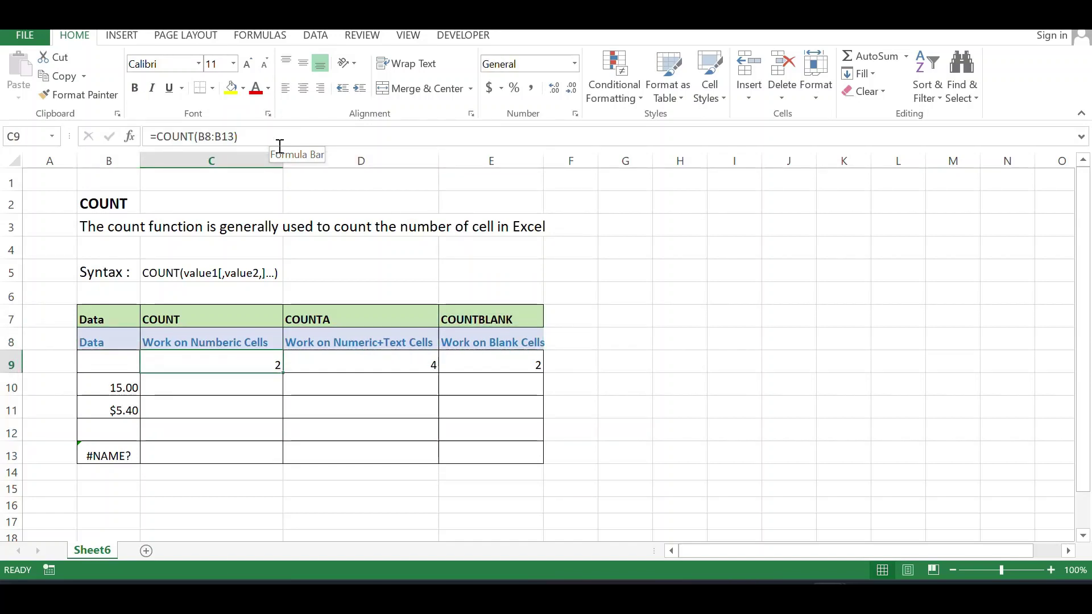